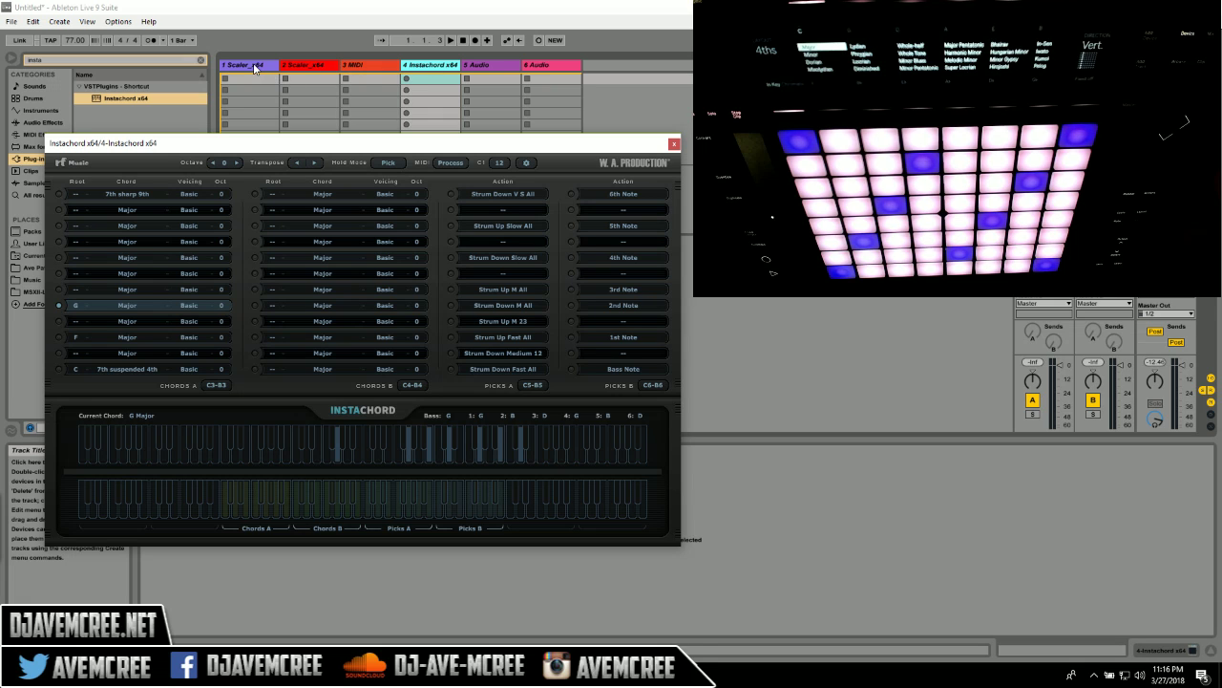
- Compare the Scaler and Instachord plug-in windows on tracks 1 and 4, stopping Scaler's chord detection and ending on Scaler
{"action": "left_click", "coordinate": [254, 65]}
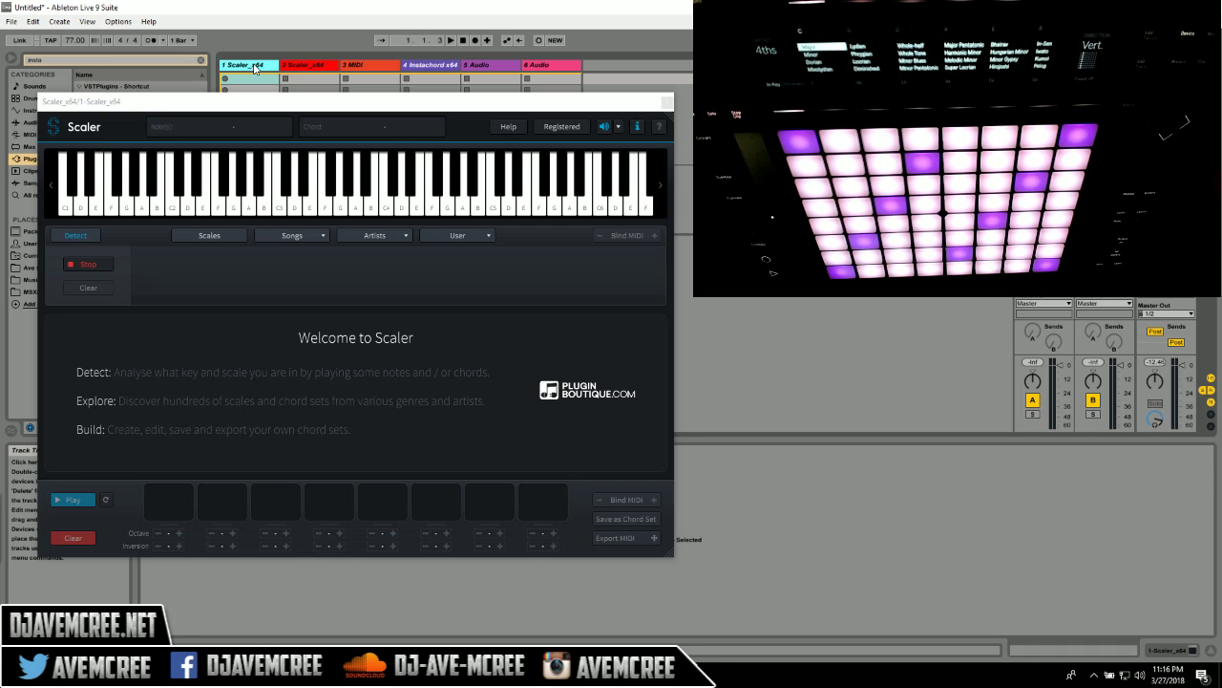
{"action": "left_click", "coordinate": [418, 65]}
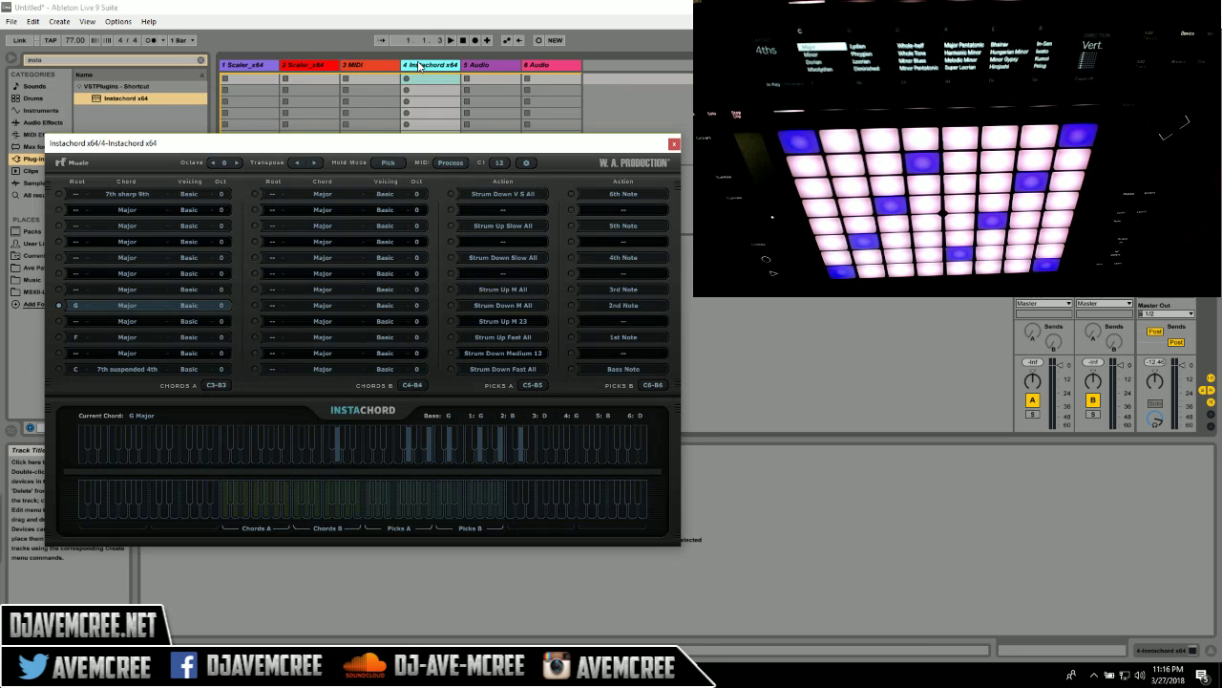
{"action": "left_click", "coordinate": [267, 67]}
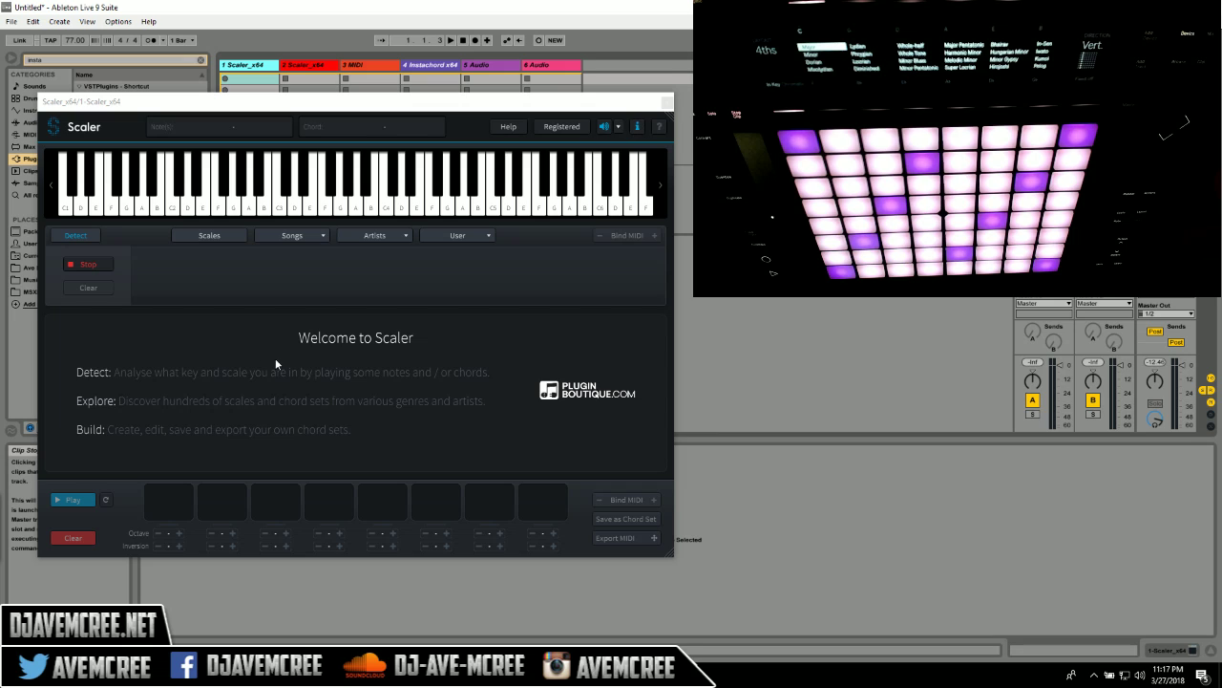
{"action": "left_click", "coordinate": [89, 265]}
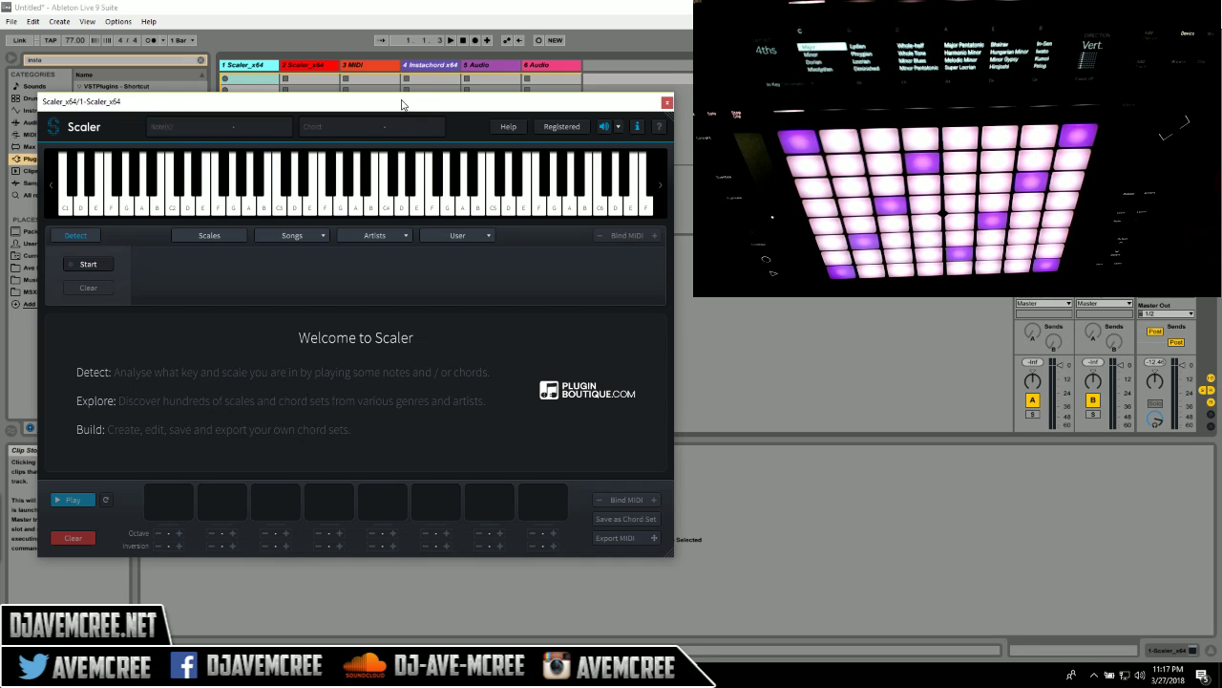
{"action": "left_click", "coordinate": [413, 65]}
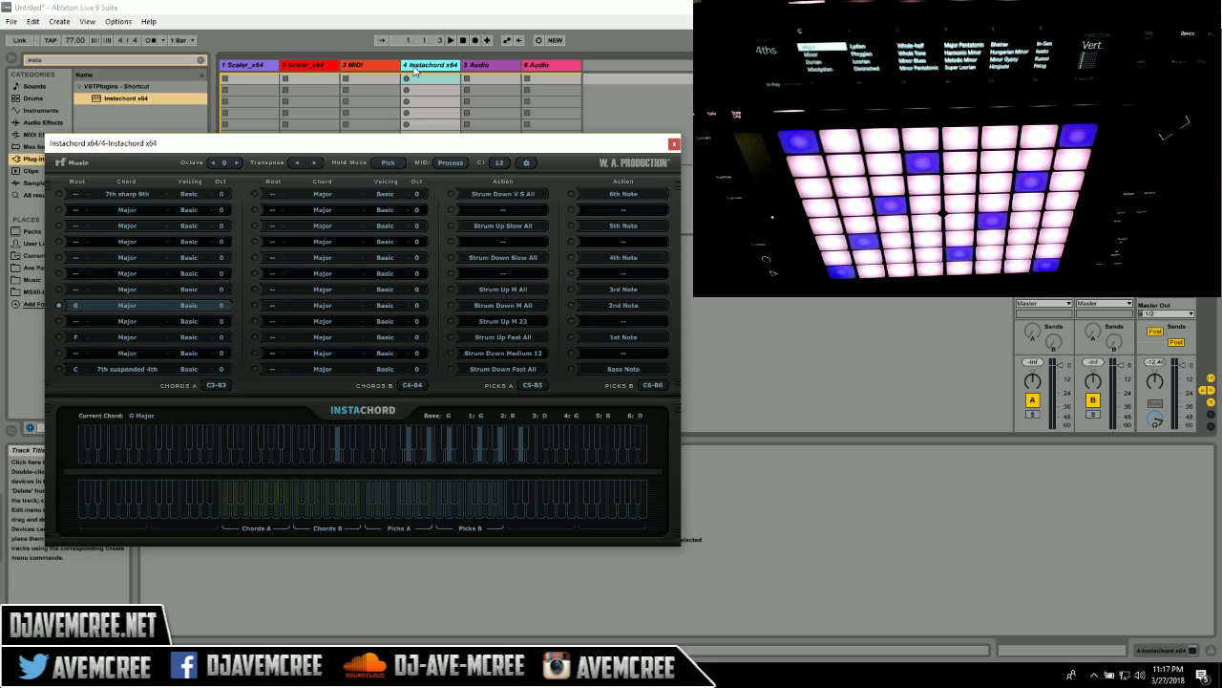
{"action": "left_click", "coordinate": [269, 66]}
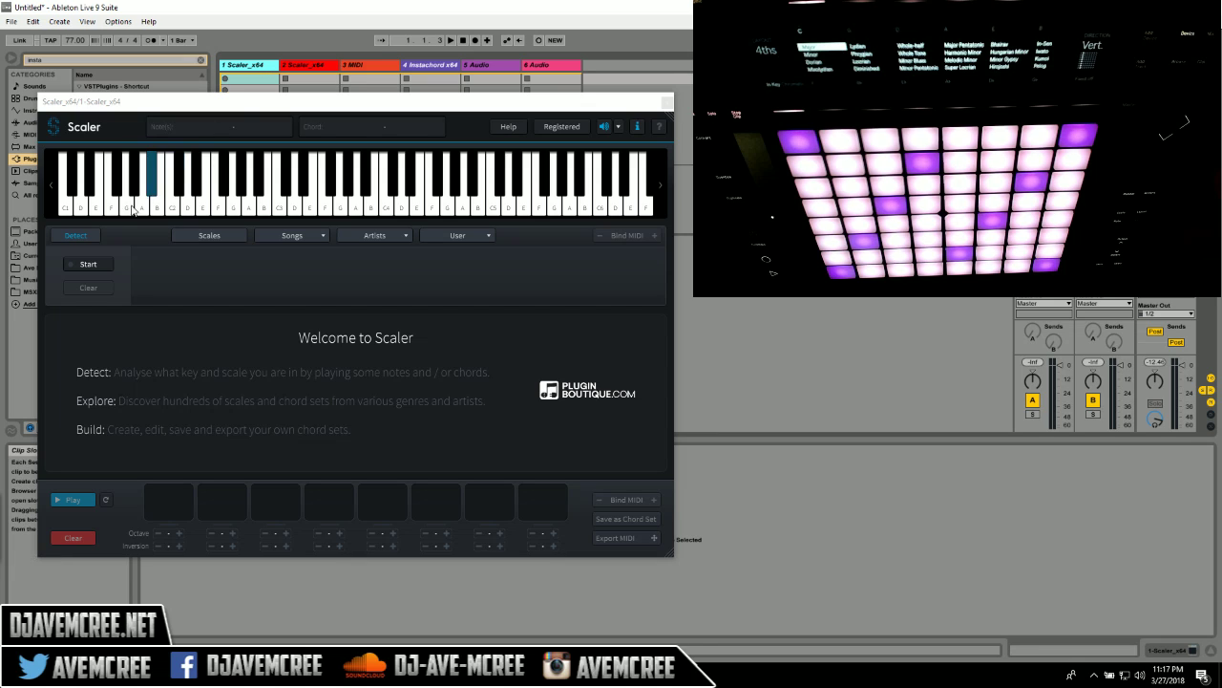
- Detect the chords played on the controller in Scaler and show the diatonic chords of the G Mixolydian mode
{"action": "left_click", "coordinate": [88, 265]}
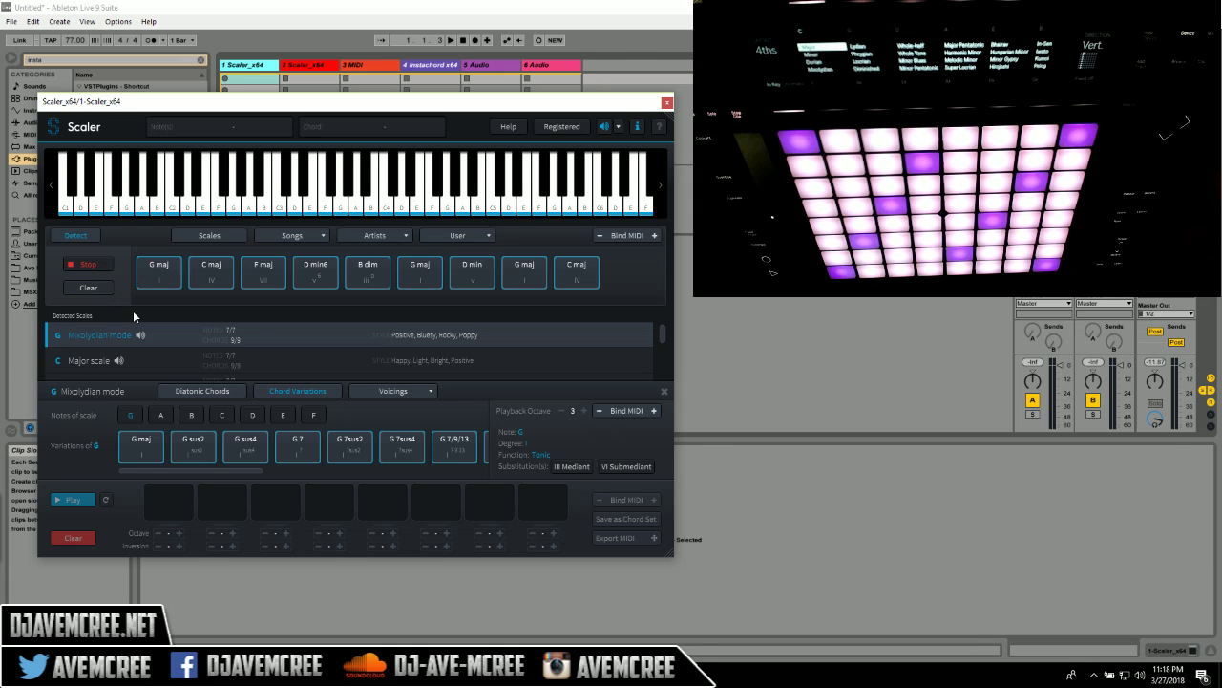
{"action": "left_click", "coordinate": [103, 266]}
{"action": "left_click", "coordinate": [175, 392]}
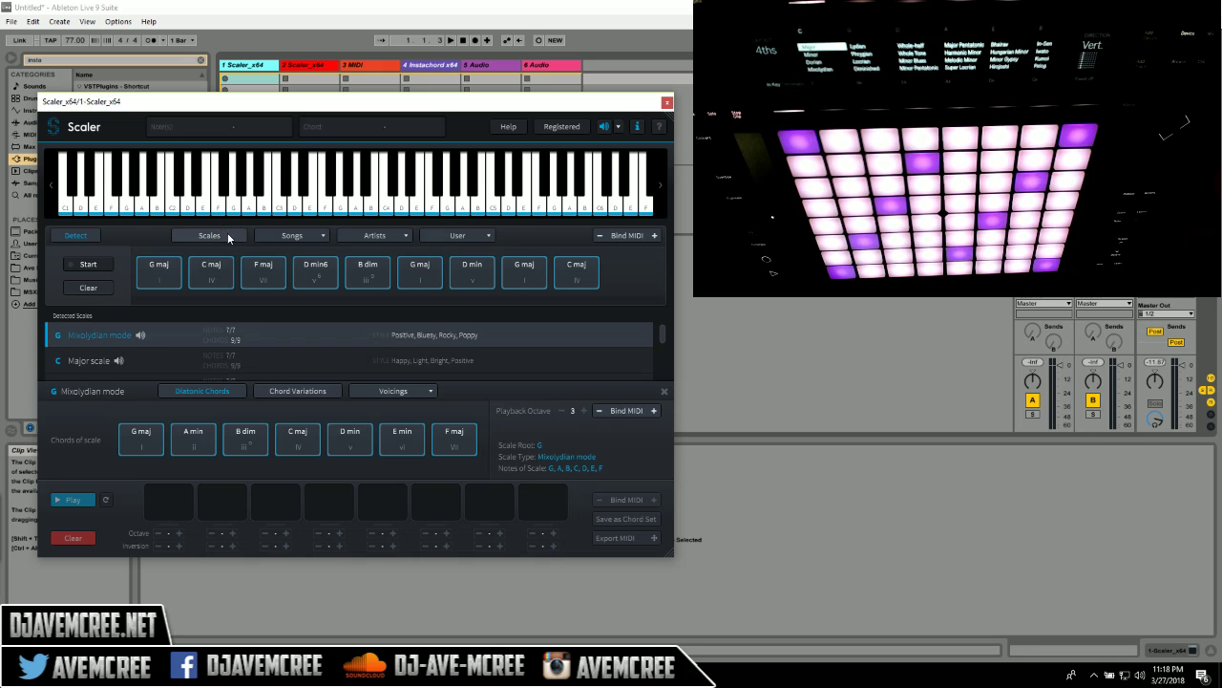
- Add the detected G maj, C maj and D min6 chords to the first three slots of the progression
{"action": "left_click", "coordinate": [168, 271]}
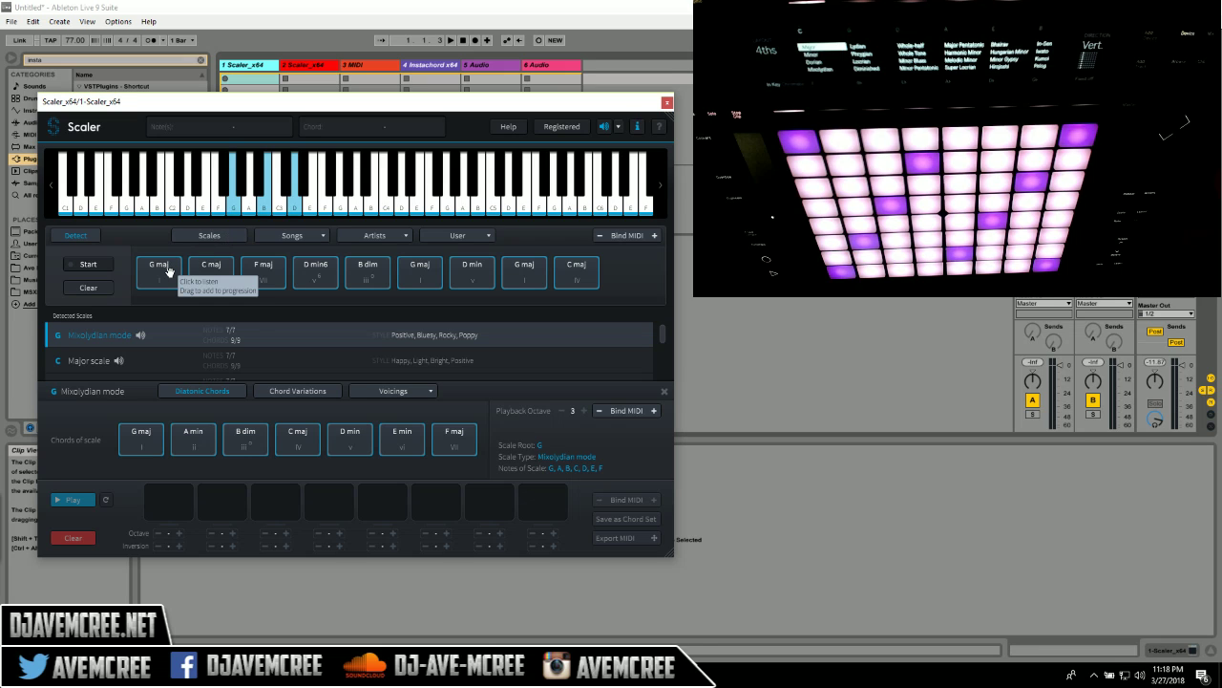
{"action": "left_click_drag", "start_coordinate": [169, 271], "coordinate": [186, 506]}
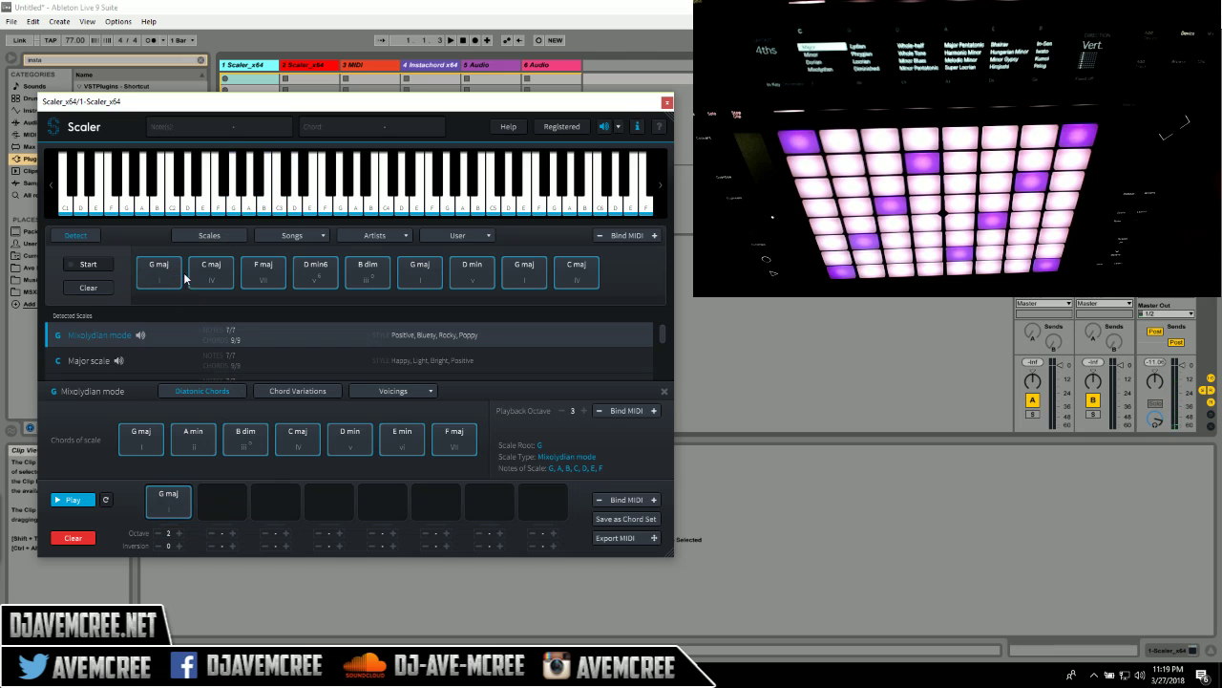
{"action": "left_click_drag", "start_coordinate": [205, 273], "coordinate": [223, 492]}
{"action": "left_click", "coordinate": [298, 281]}
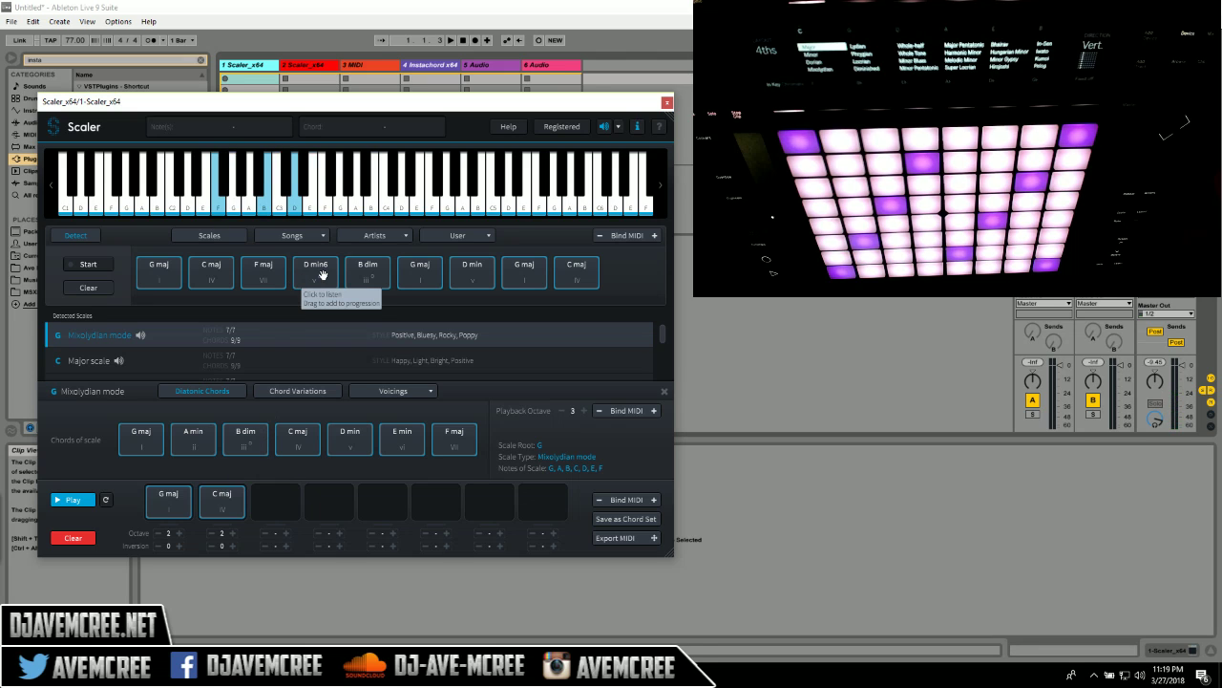
{"action": "left_click_drag", "start_coordinate": [322, 275], "coordinate": [294, 493]}
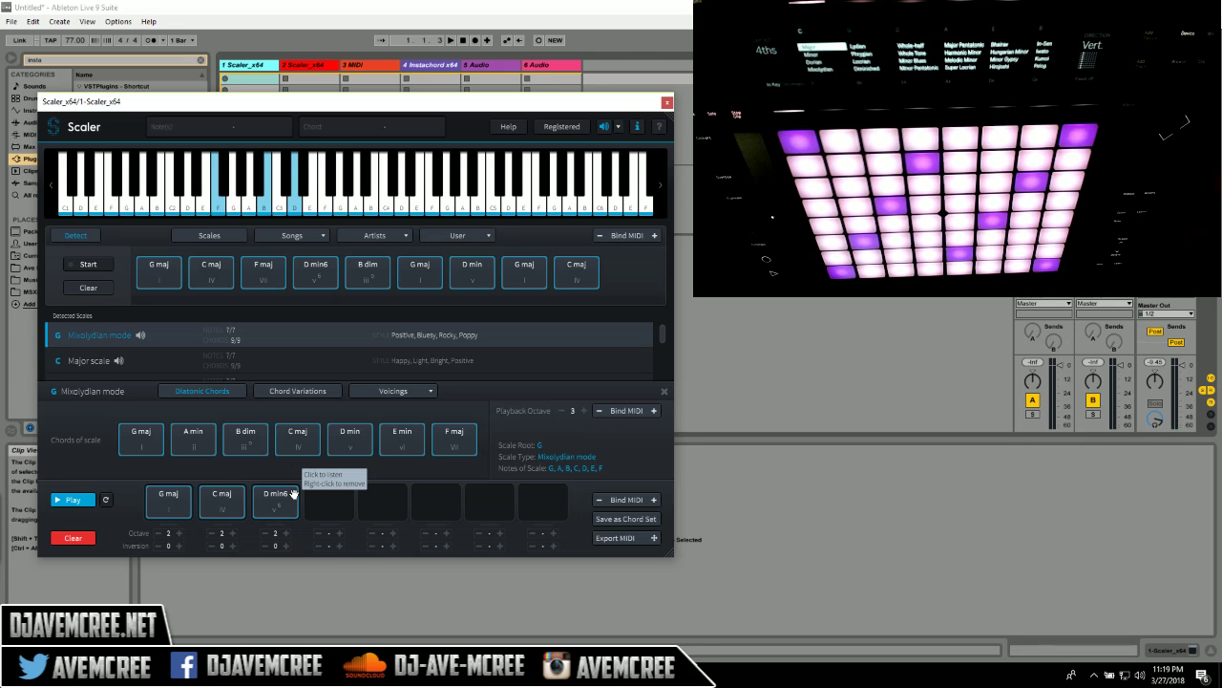
- Show the chord variations of G, audition some of them, and add G sus2 to the fourth progression slot
{"action": "left_click", "coordinate": [293, 427]}
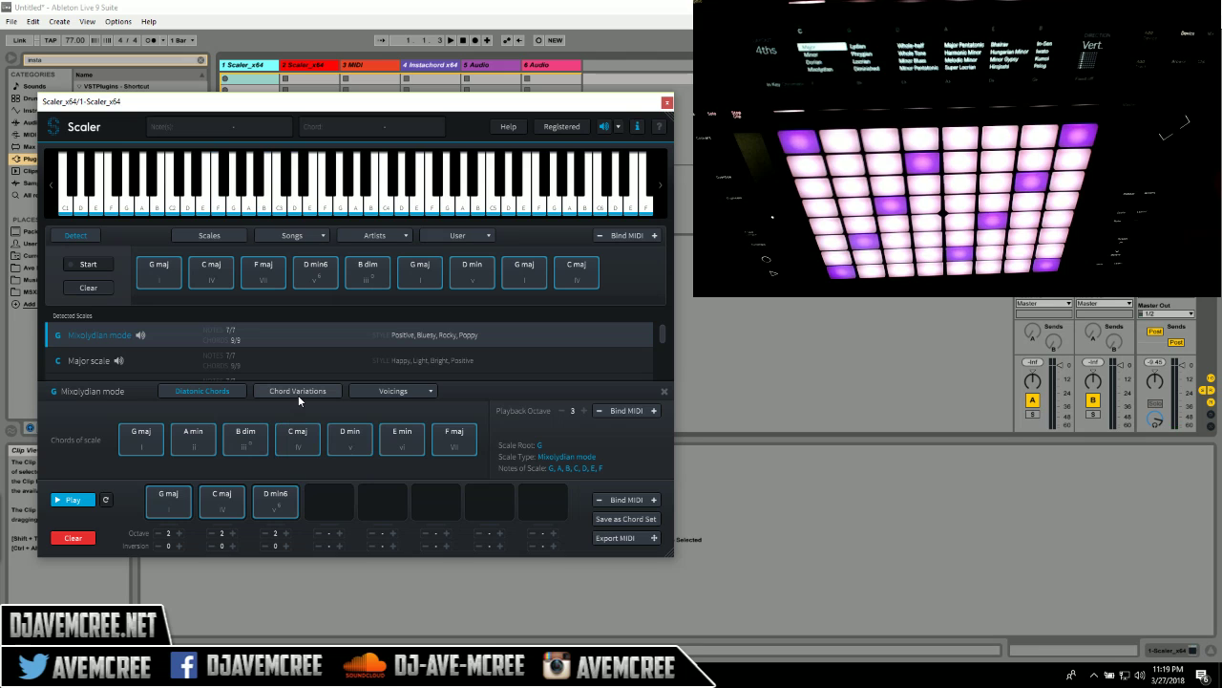
{"action": "left_click", "coordinate": [299, 396]}
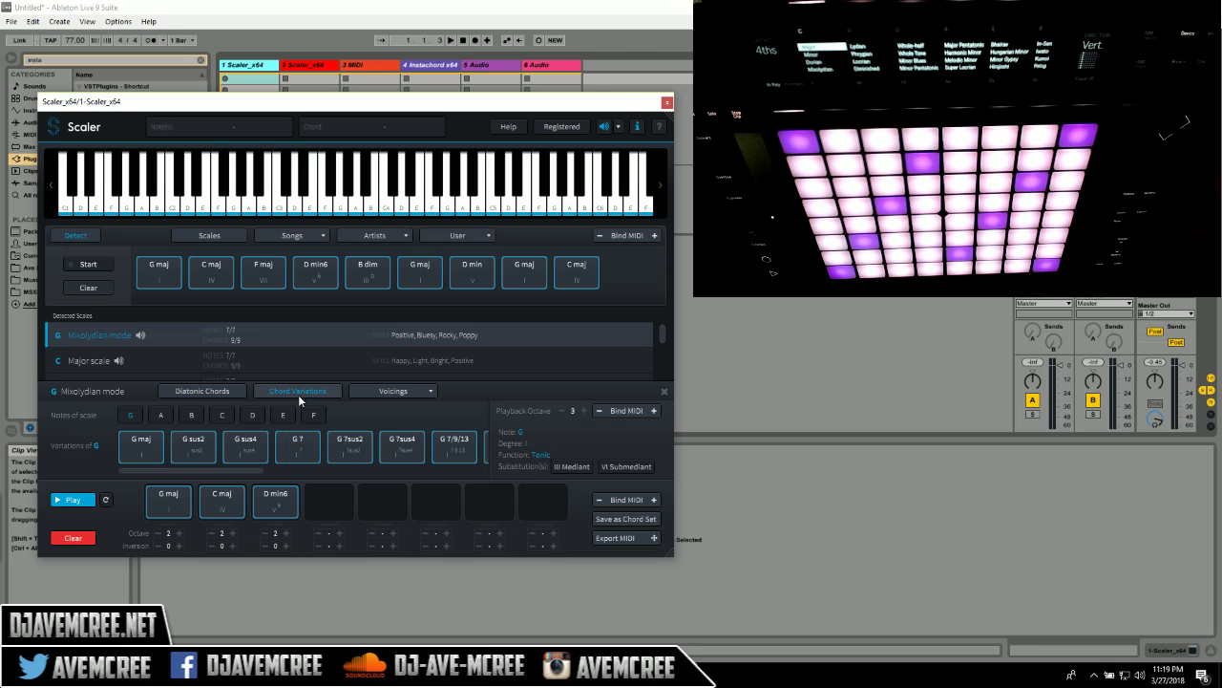
{"action": "left_click", "coordinate": [245, 444]}
{"action": "left_click", "coordinate": [197, 449]}
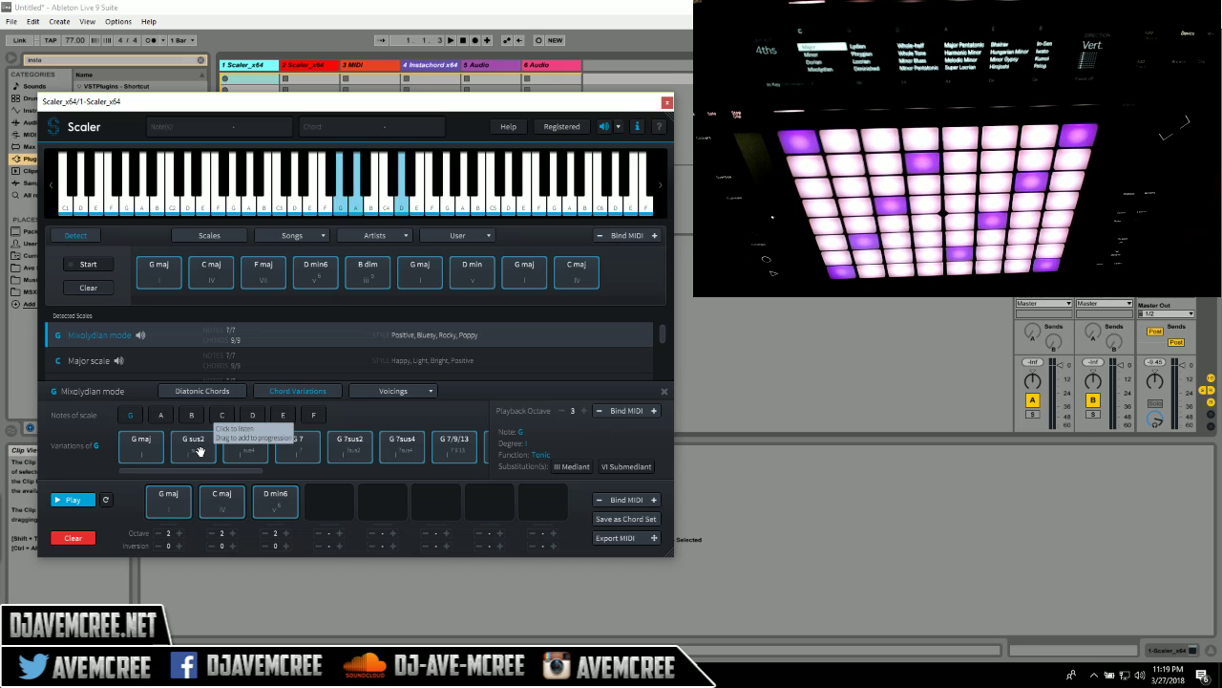
{"action": "left_click_drag", "start_coordinate": [198, 451], "coordinate": [337, 506]}
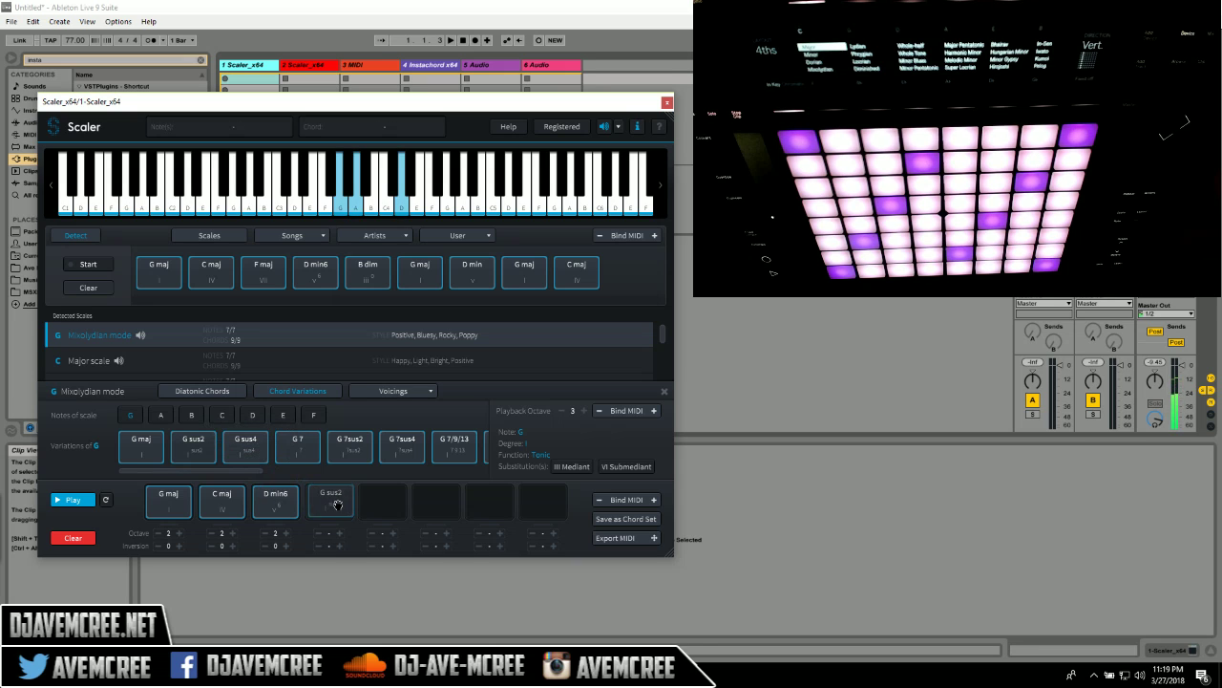
- Audition further G variations such as G 7sus2 and G 7/9/13, and add G 9sus to the fifth progression slot
{"action": "left_click", "coordinate": [344, 455]}
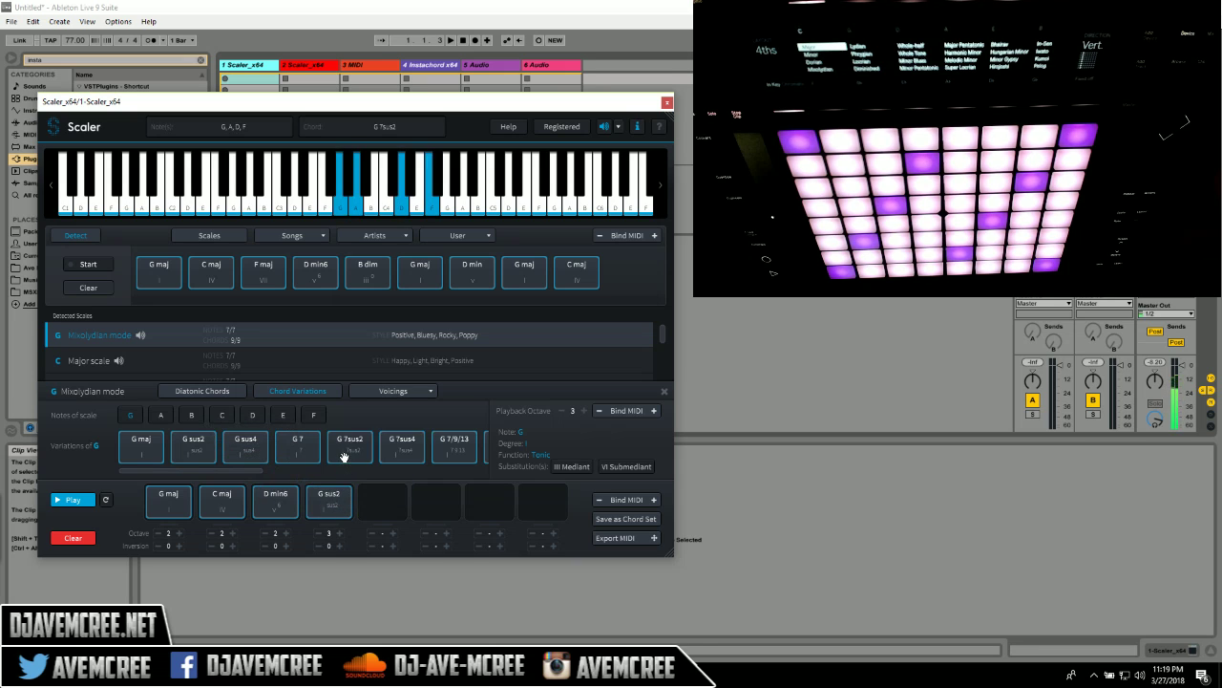
{"action": "left_click", "coordinate": [447, 454]}
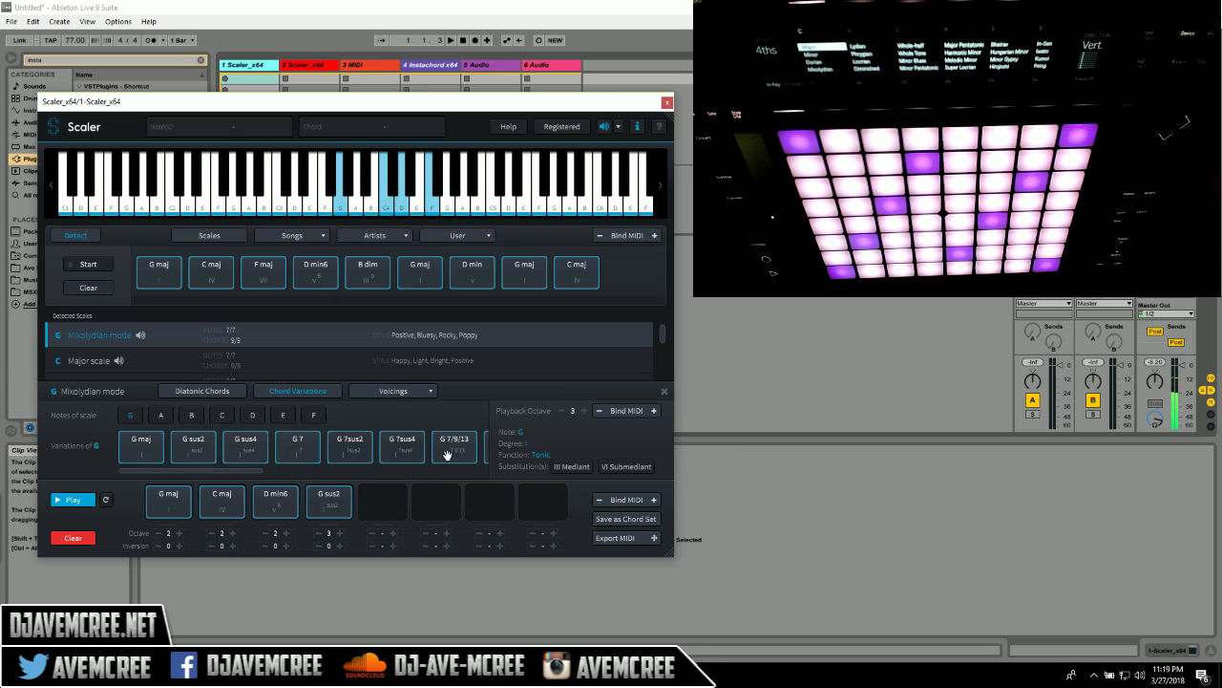
{"action": "left_click", "coordinate": [449, 455]}
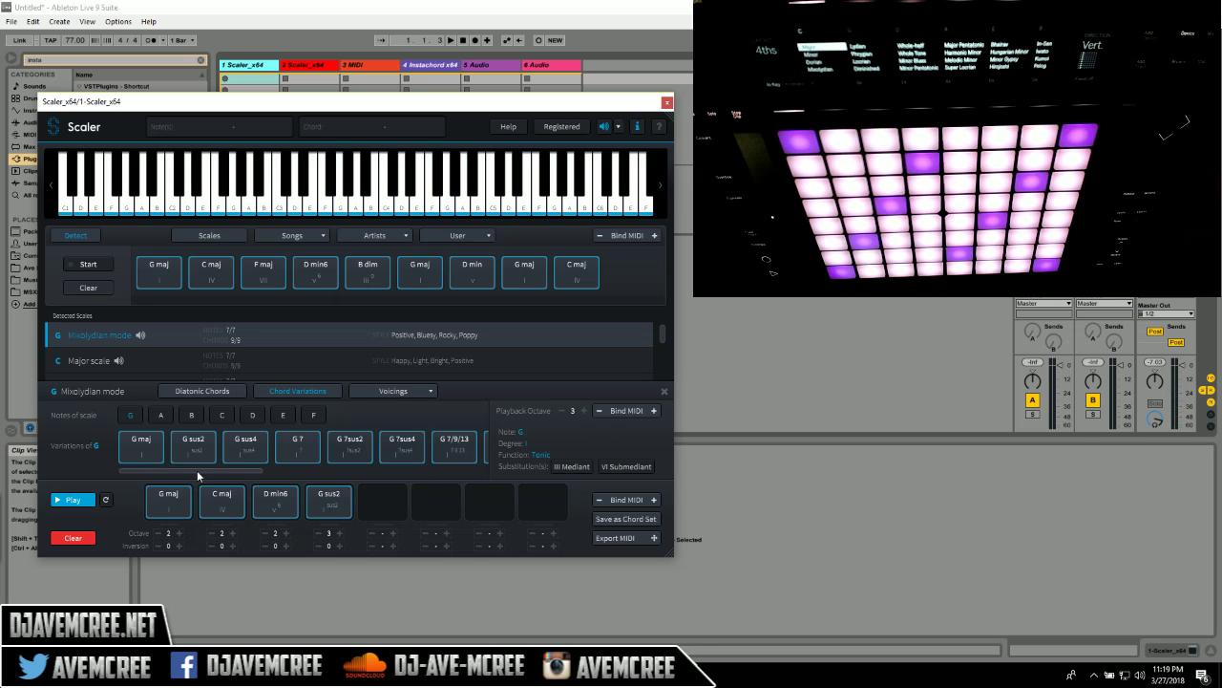
{"action": "left_click_drag", "start_coordinate": [196, 470], "coordinate": [319, 474]}
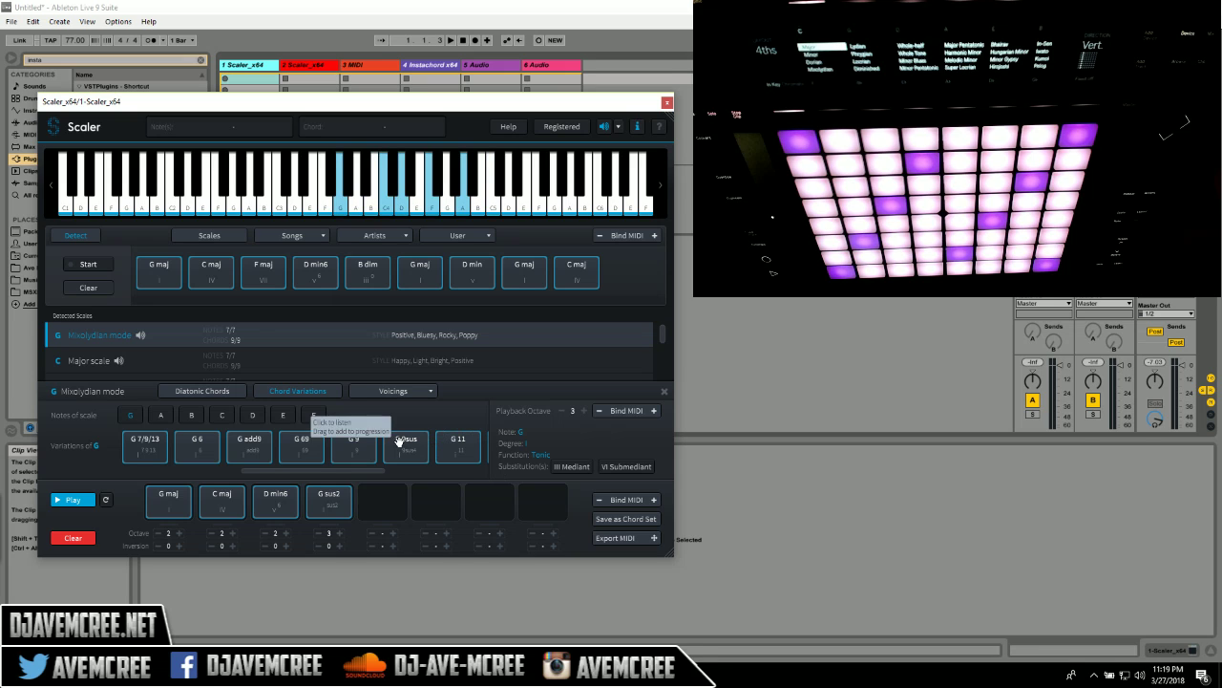
{"action": "left_click_drag", "start_coordinate": [399, 440], "coordinate": [375, 494]}
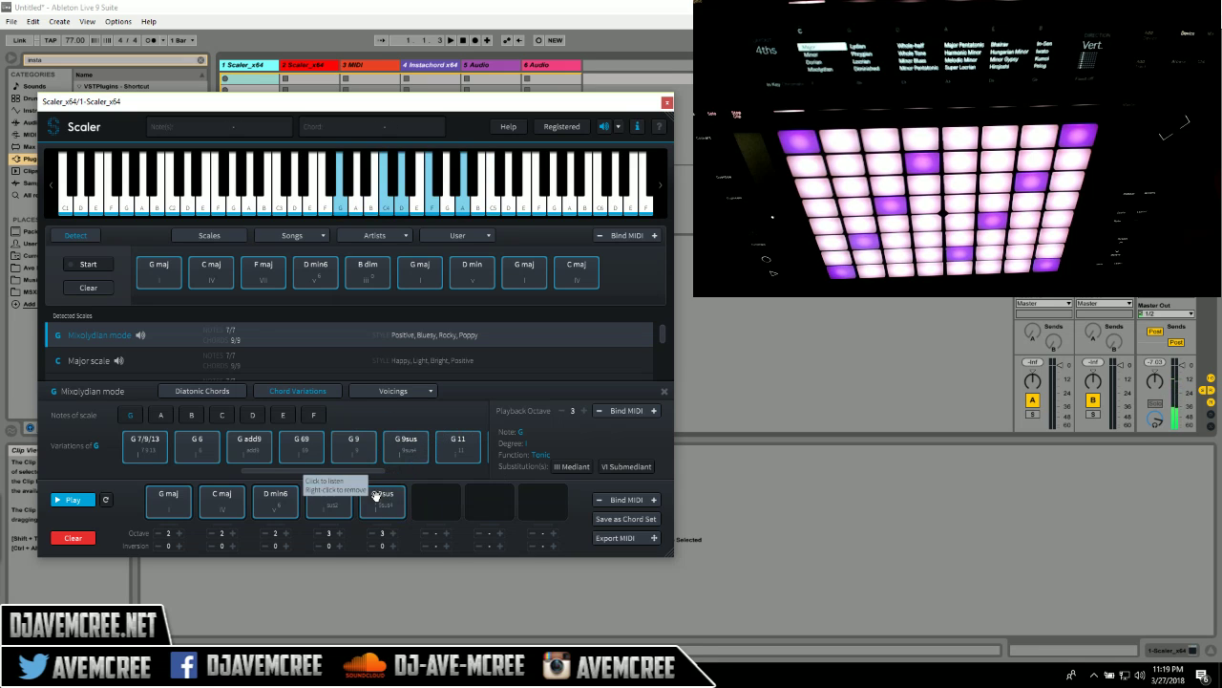
- Show the variations of C, audition C maj7, and add it to the sixth progression slot
{"action": "left_click", "coordinate": [221, 415]}
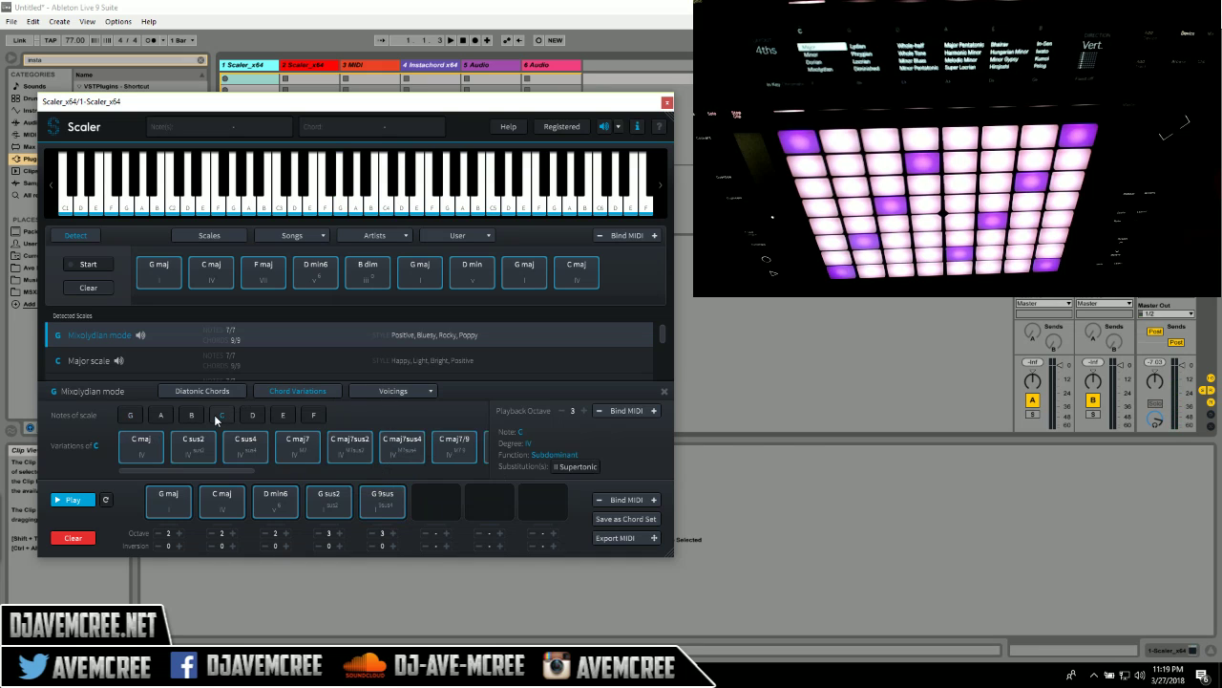
{"action": "left_click", "coordinate": [310, 453]}
{"action": "left_click", "coordinate": [310, 453]}
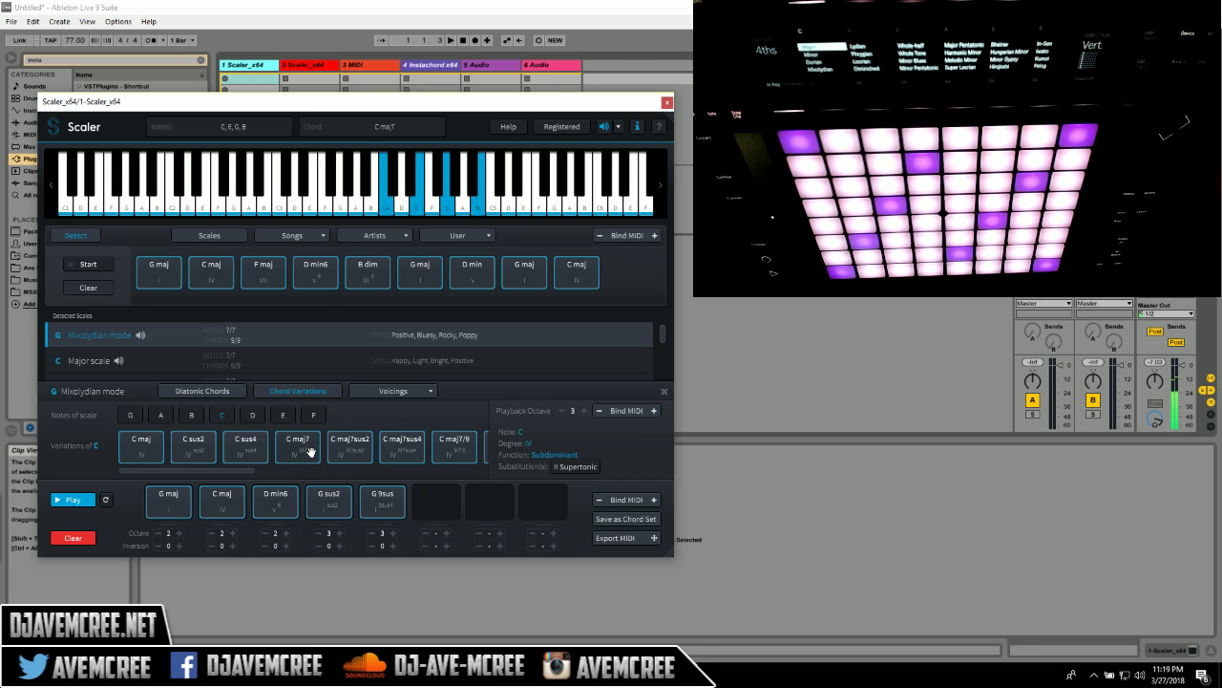
{"action": "left_click_drag", "start_coordinate": [286, 449], "coordinate": [433, 498]}
- Audition further C variations, and add the F variations F maj7/9 and F maj7b5 to the last two progression slots
{"action": "left_click", "coordinate": [404, 458]}
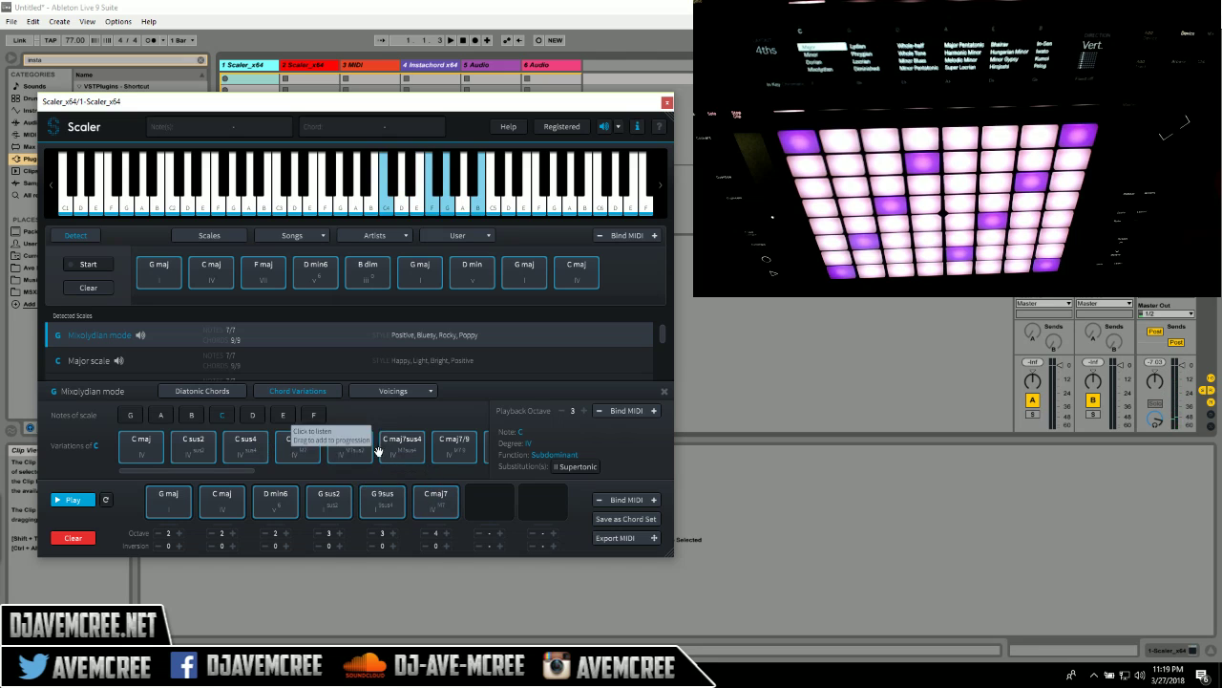
{"action": "left_click", "coordinate": [366, 449]}
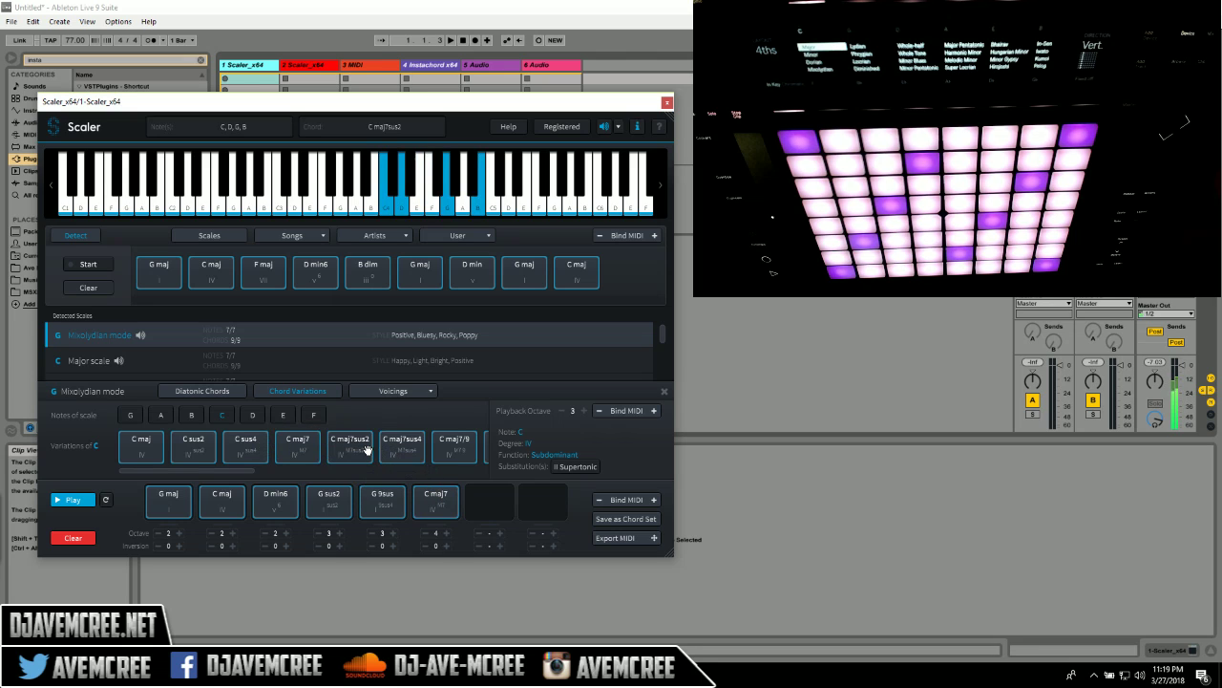
{"action": "left_click", "coordinate": [467, 447]}
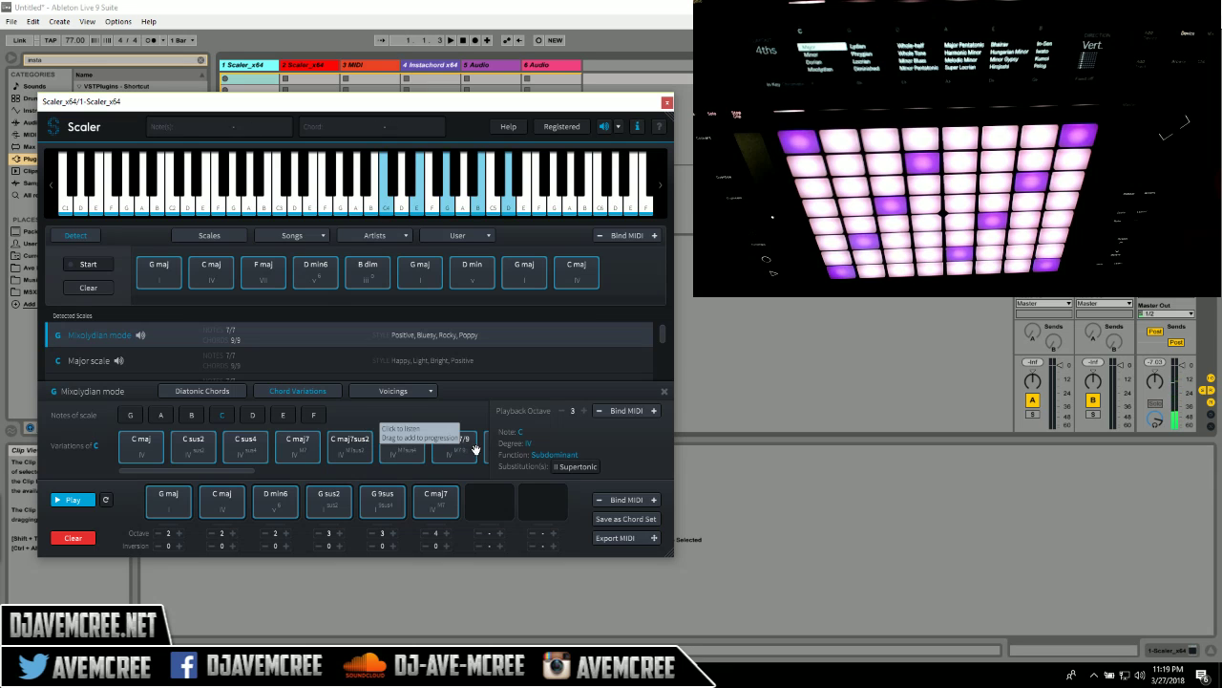
{"action": "left_click_drag", "start_coordinate": [250, 472], "coordinate": [388, 477]}
{"action": "left_click", "coordinate": [397, 451]}
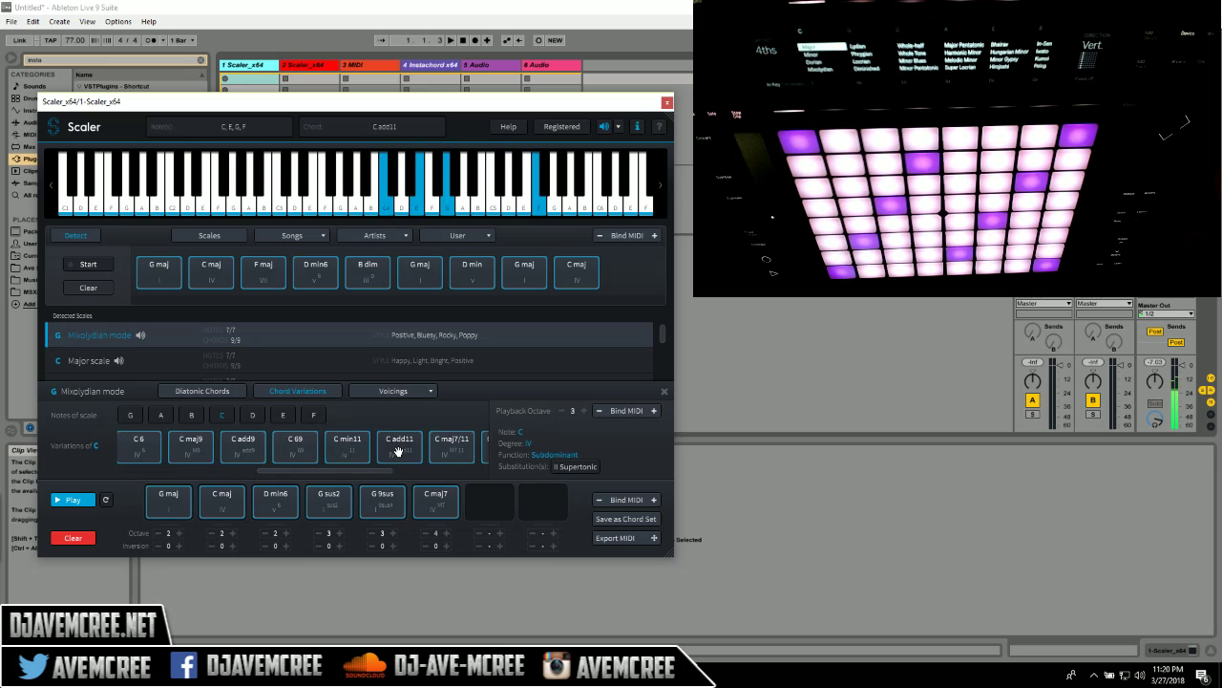
{"action": "left_click", "coordinate": [312, 417]}
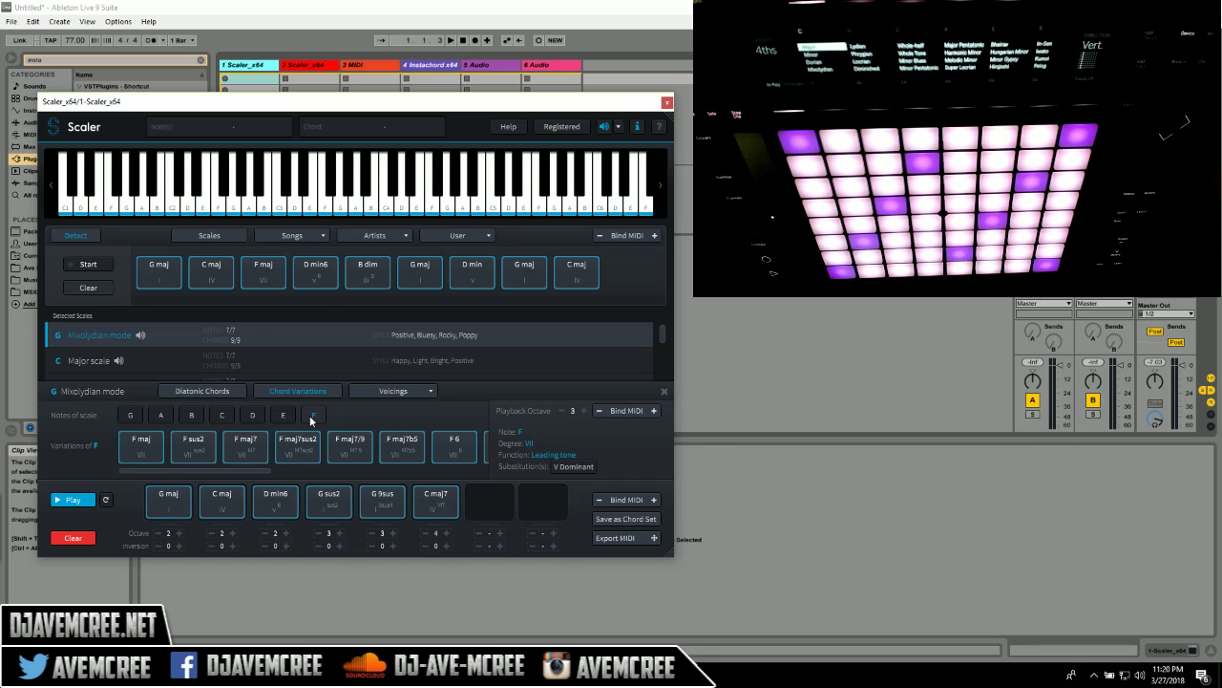
{"action": "left_click", "coordinate": [398, 446]}
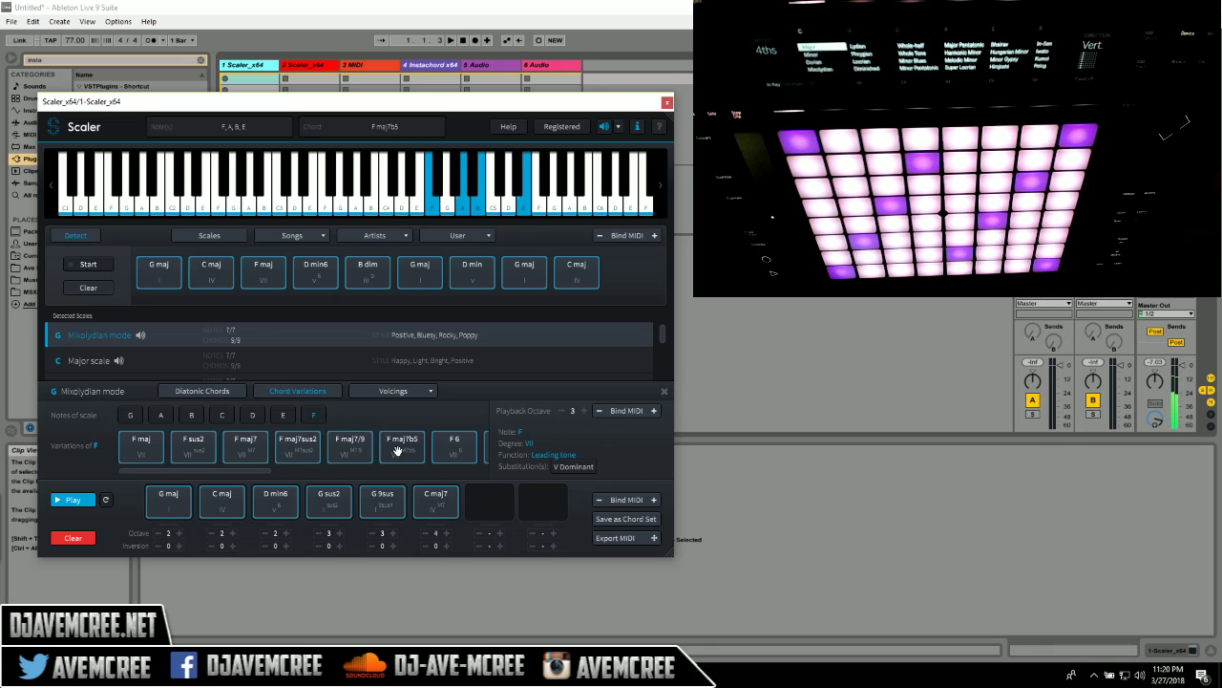
{"action": "left_click_drag", "start_coordinate": [354, 445], "coordinate": [492, 498]}
{"action": "left_click_drag", "start_coordinate": [402, 445], "coordinate": [544, 489]}
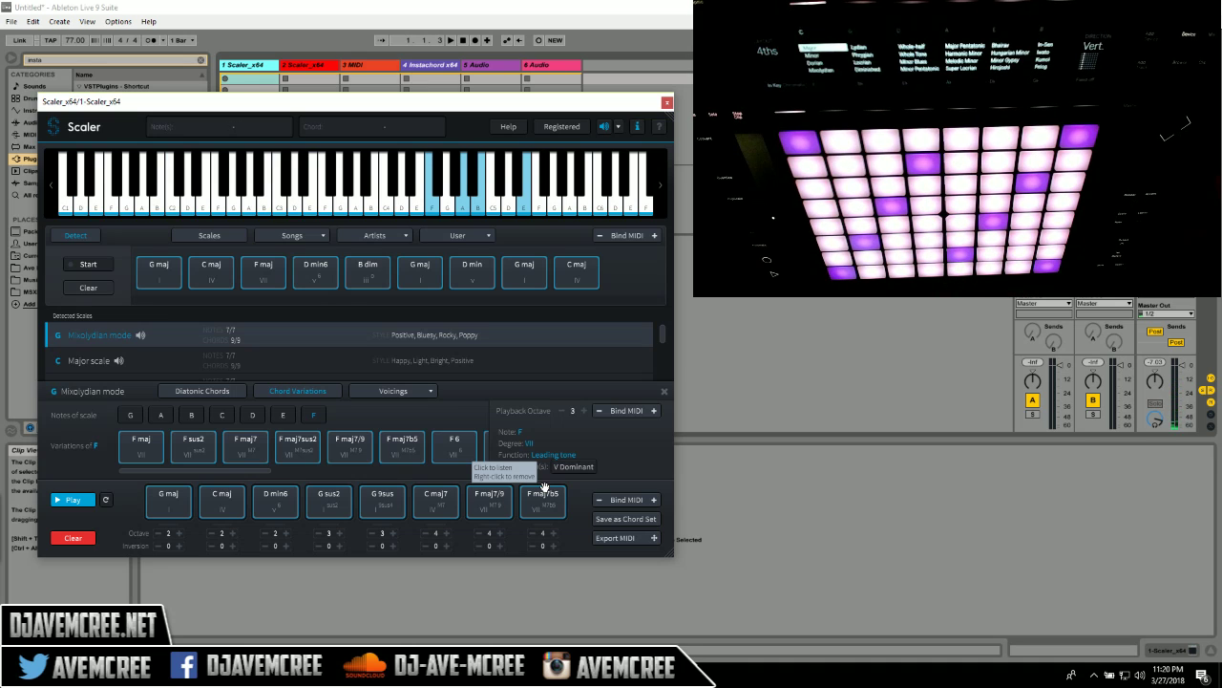
- Bind the progression to incoming MIDI notes and set the octave of C maj7 to 2, G 9sus to 1 and G sus2 to 1
{"action": "left_click", "coordinate": [633, 501]}
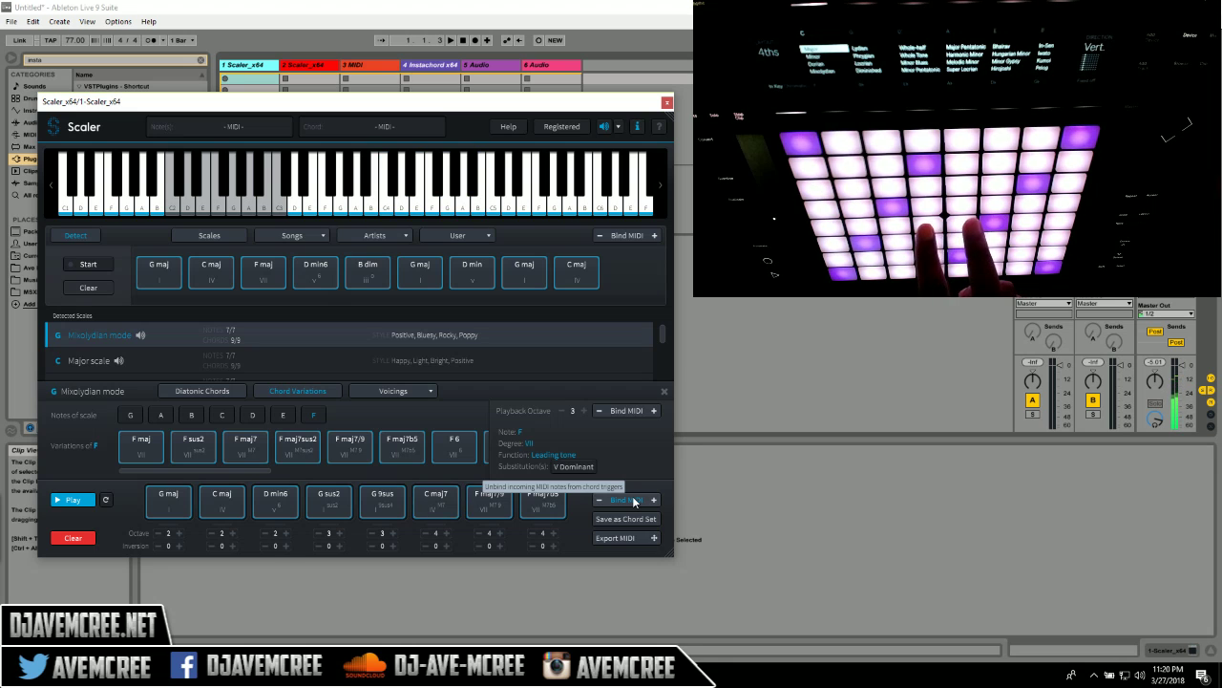
{"action": "left_click", "coordinate": [425, 533]}
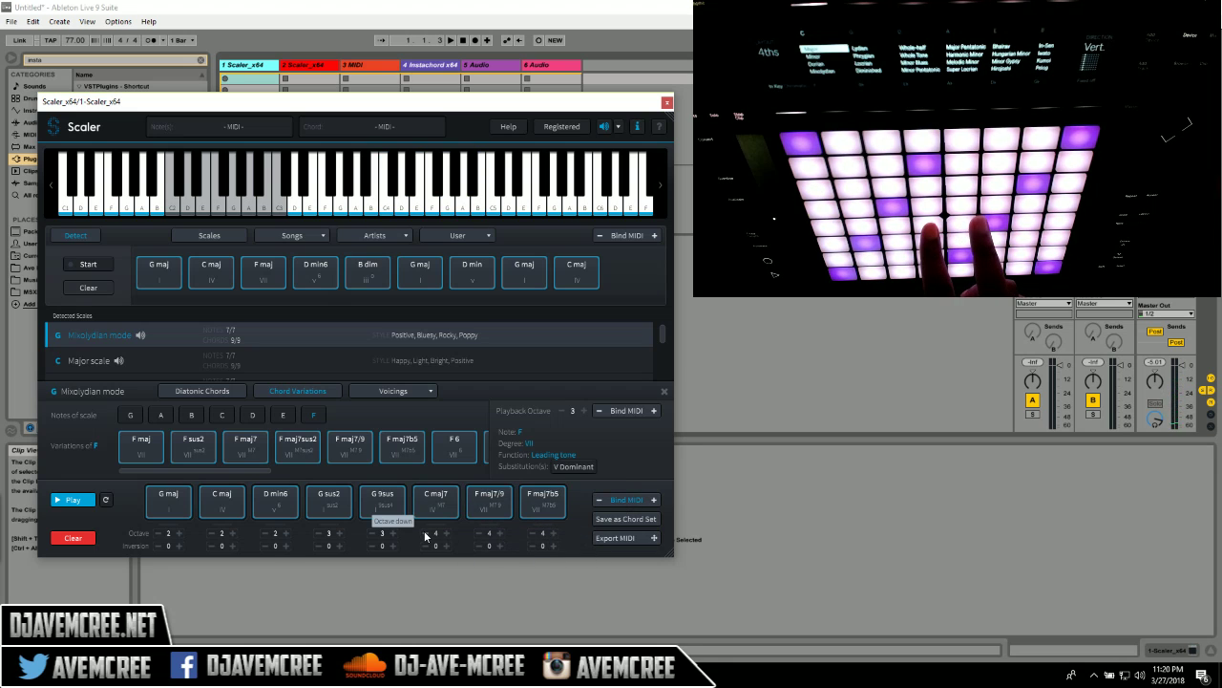
{"action": "left_click", "coordinate": [425, 537]}
{"action": "left_click", "coordinate": [373, 537]}
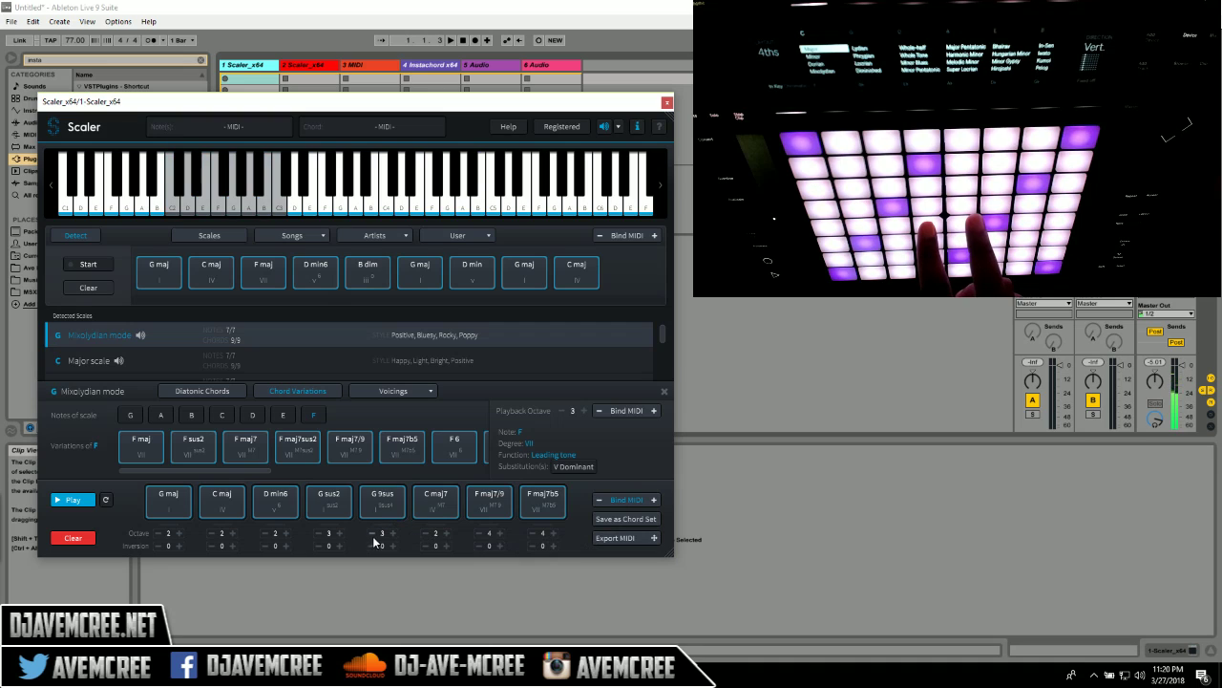
{"action": "left_click", "coordinate": [373, 537]}
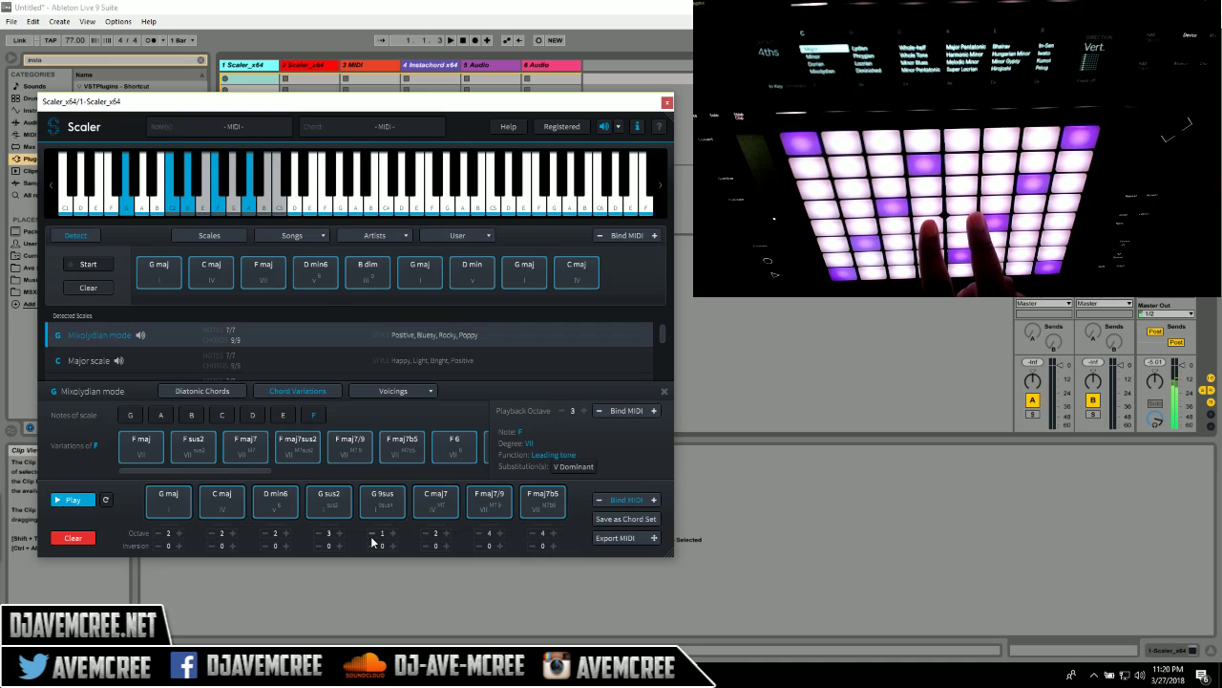
{"action": "left_click", "coordinate": [320, 538]}
{"action": "left_click", "coordinate": [319, 538]}
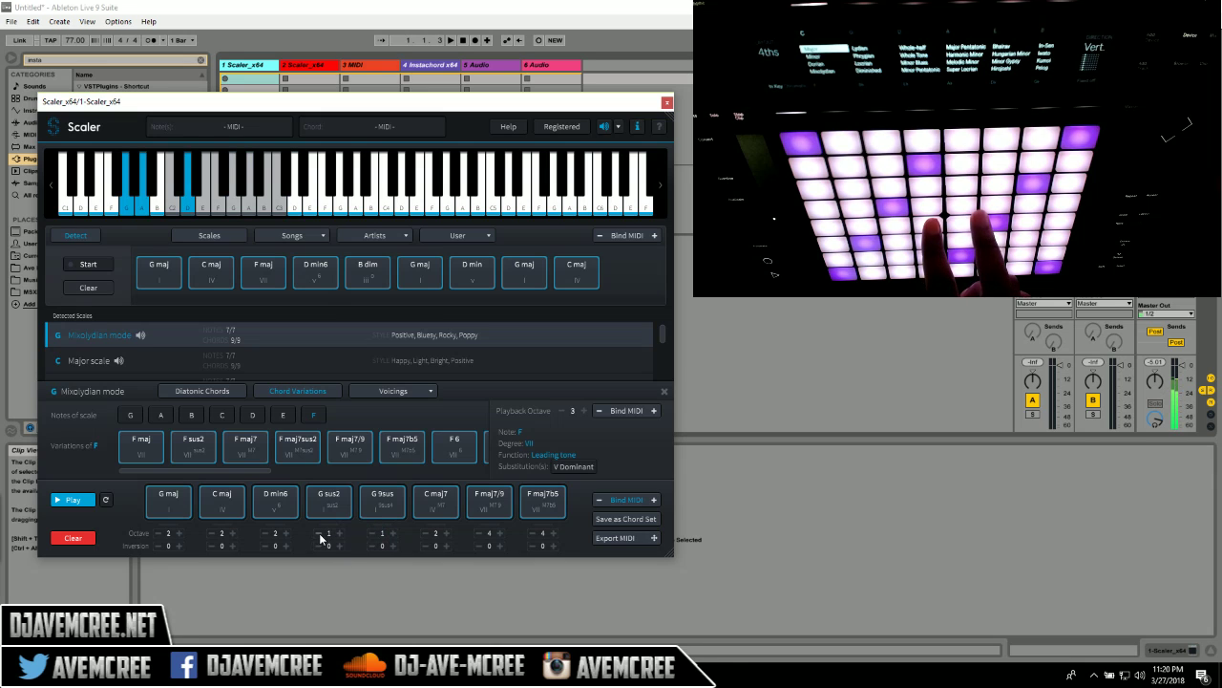
- Set the octave of D min6 to 1 and the octave of F maj7b5 to 2 in the progression
{"action": "left_click", "coordinate": [268, 538]}
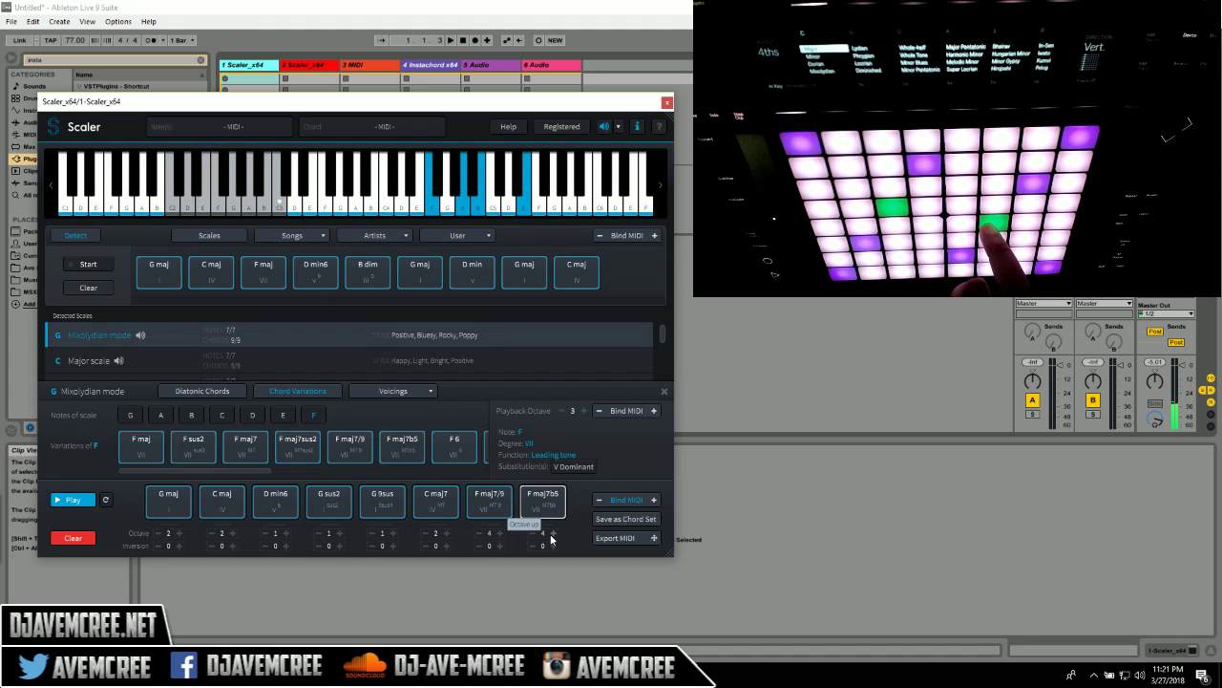
{"action": "left_click", "coordinate": [536, 535]}
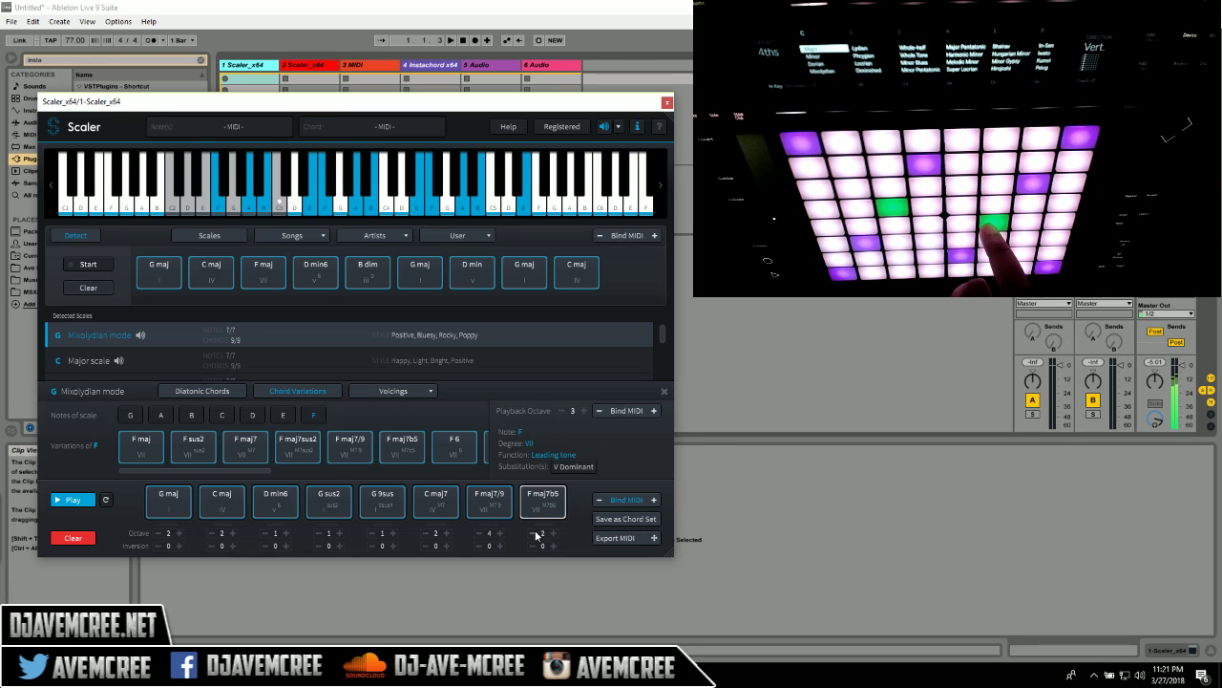
{"action": "left_click", "coordinate": [536, 535]}
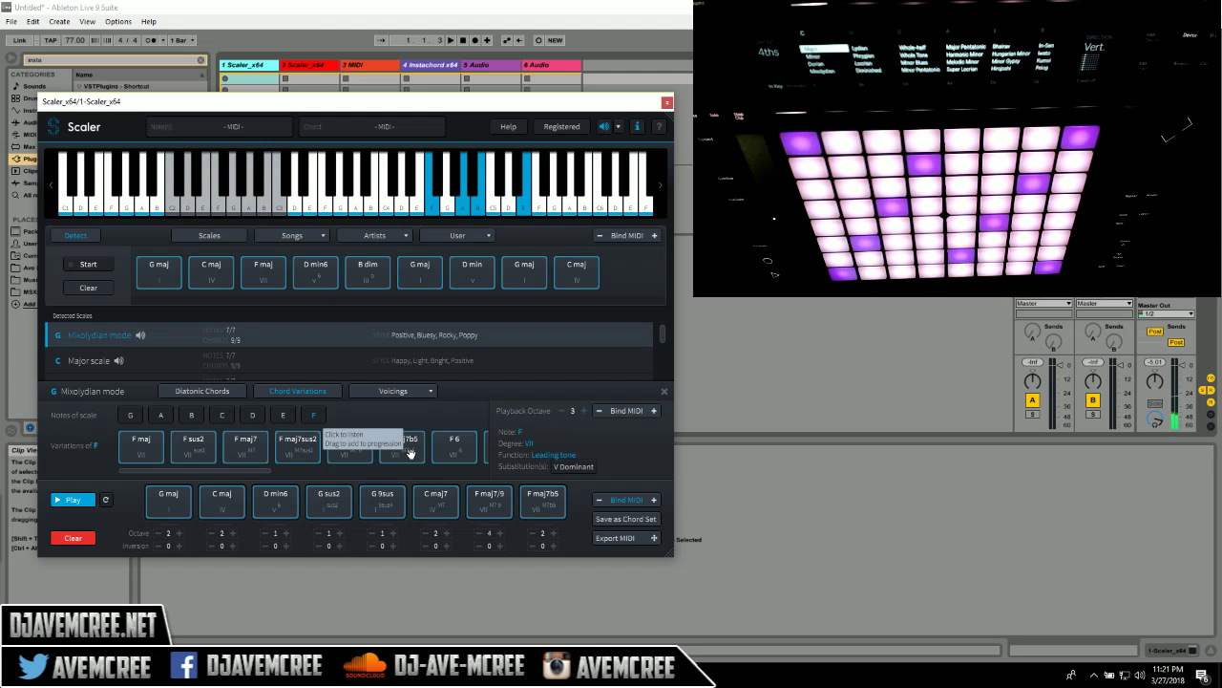
- Save the progression as a chord set named "demo jazz" and audition its D min6 chord
{"action": "left_click", "coordinate": [646, 523]}
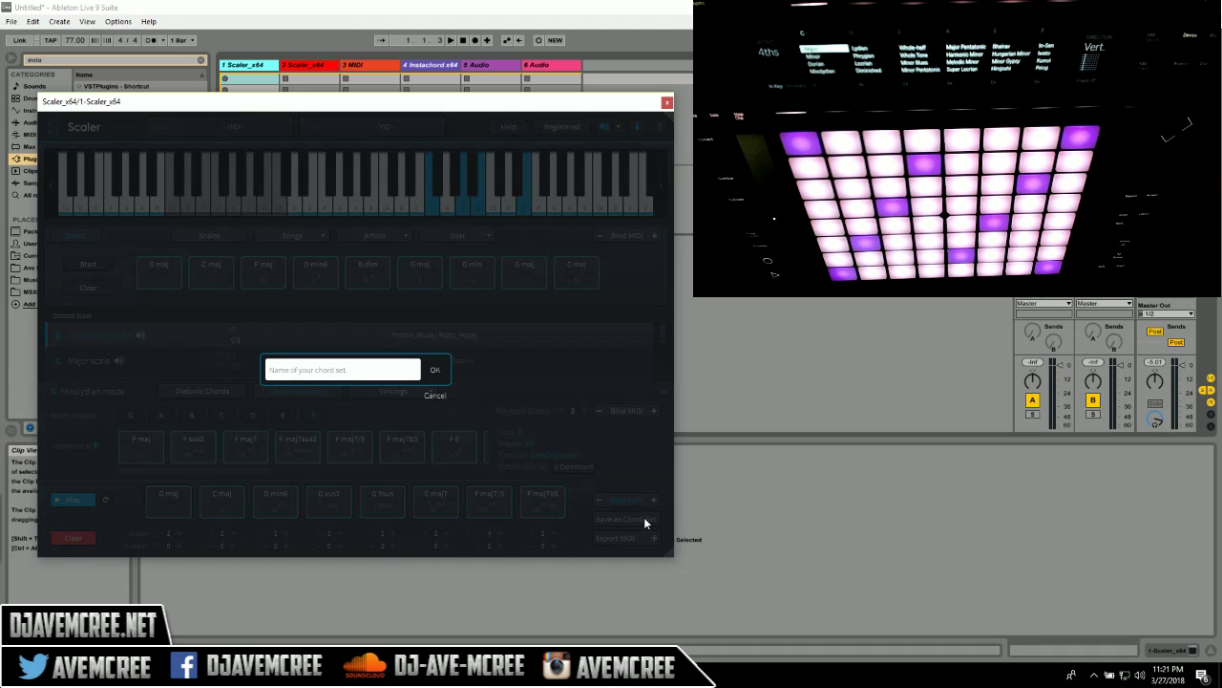
{"action": "left_click", "coordinate": [404, 372]}
{"action": "left_click", "coordinate": [437, 372]}
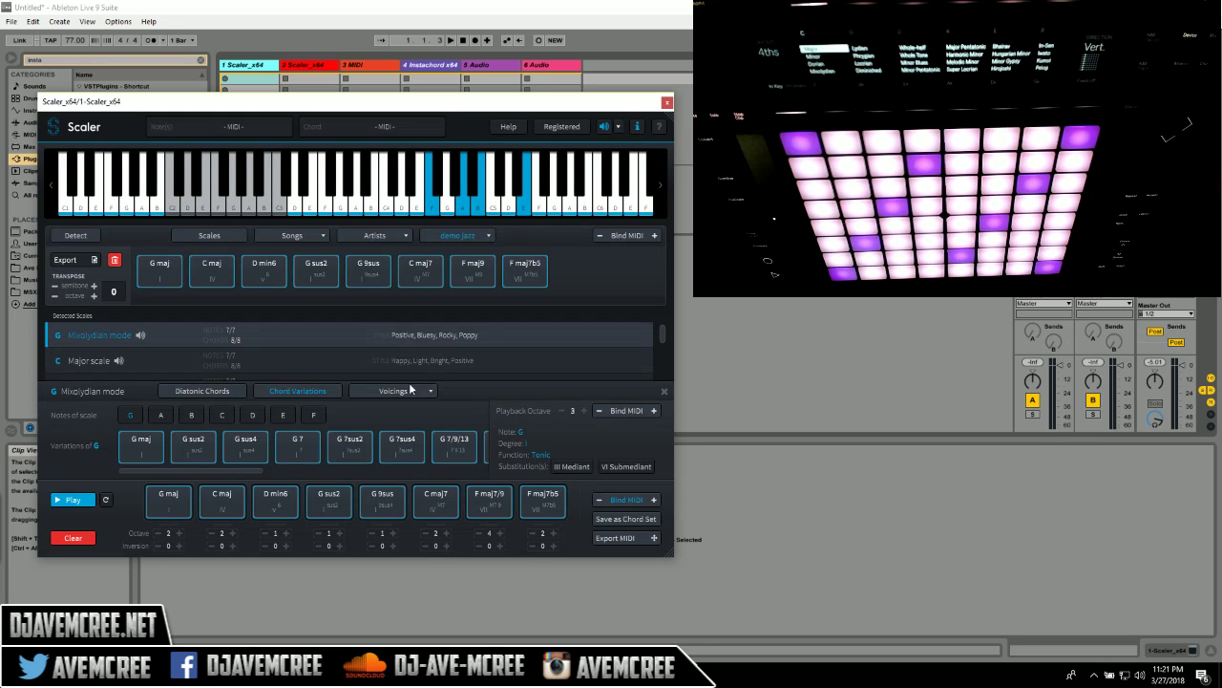
{"action": "left_click", "coordinate": [272, 265]}
- Set monitoring of the second Scaler track to In so it receives Instachord's MIDI, and select the Instachord track to play it
{"action": "left_click", "coordinate": [421, 69]}
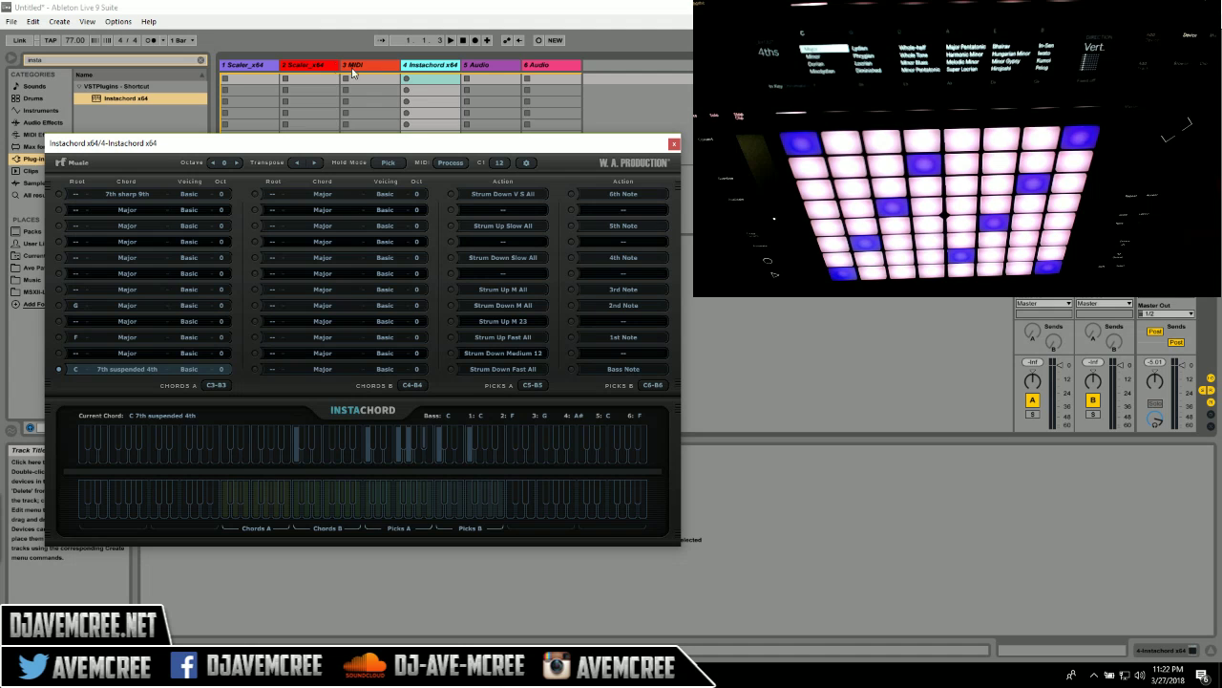
{"action": "left_click", "coordinate": [318, 67]}
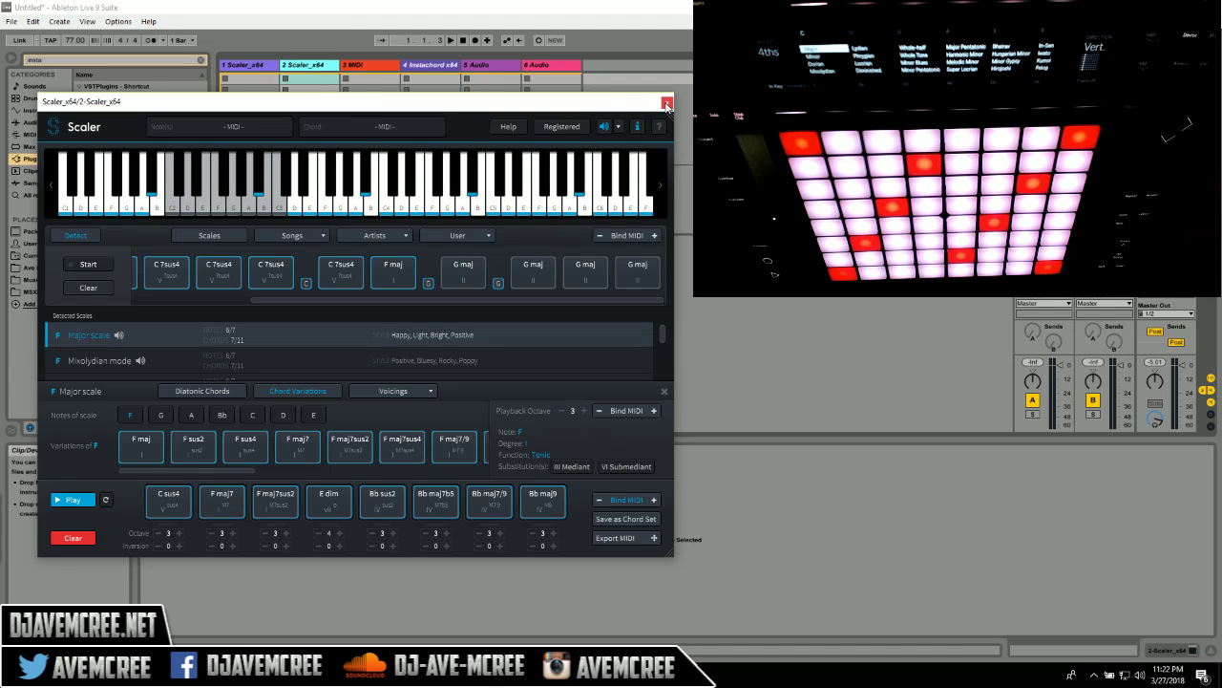
{"action": "left_click", "coordinate": [666, 103]}
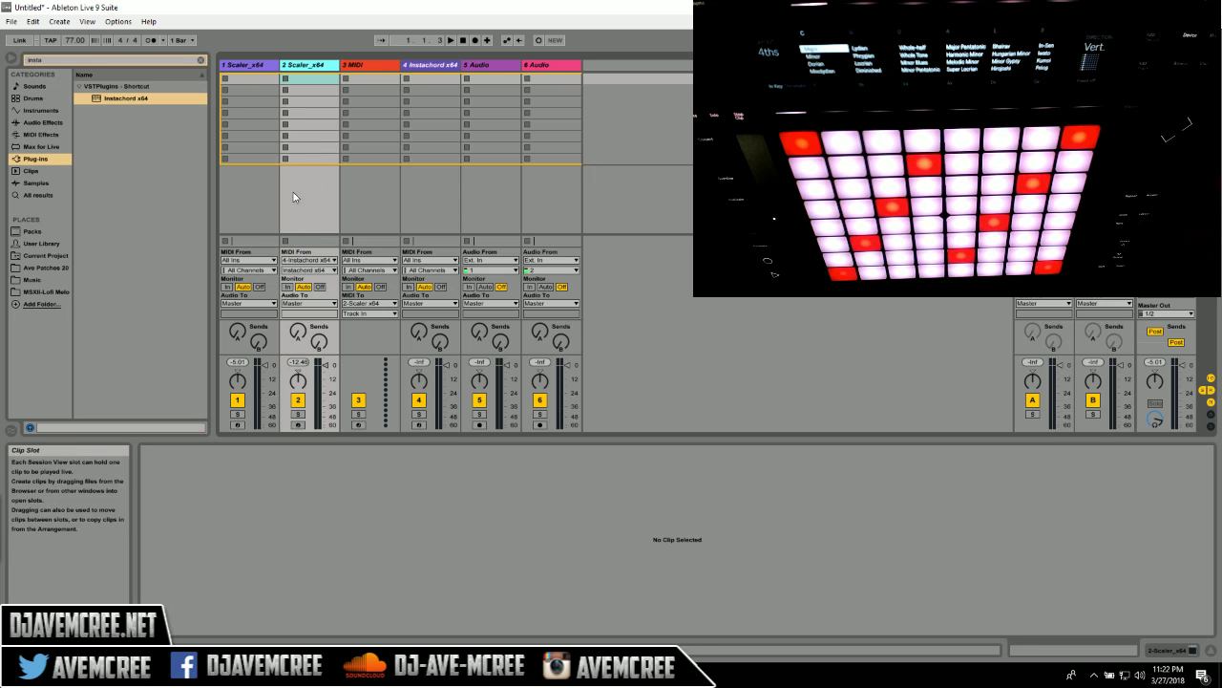
{"action": "left_click", "coordinate": [287, 287]}
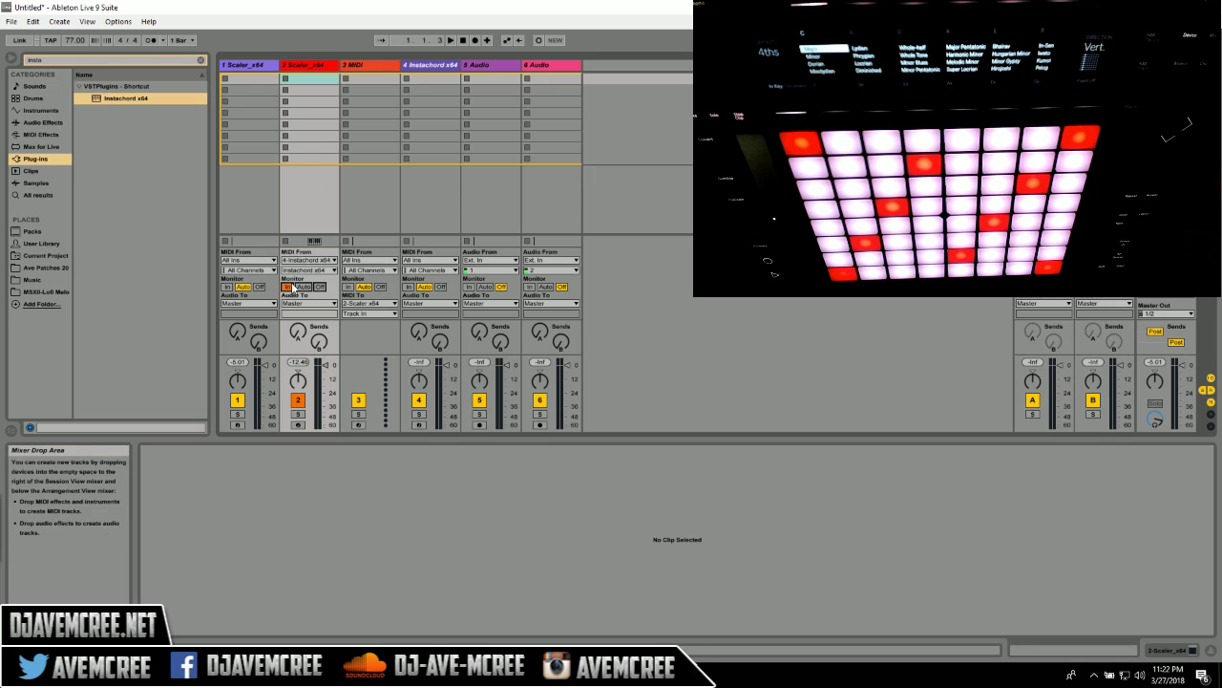
{"action": "left_click", "coordinate": [425, 76]}
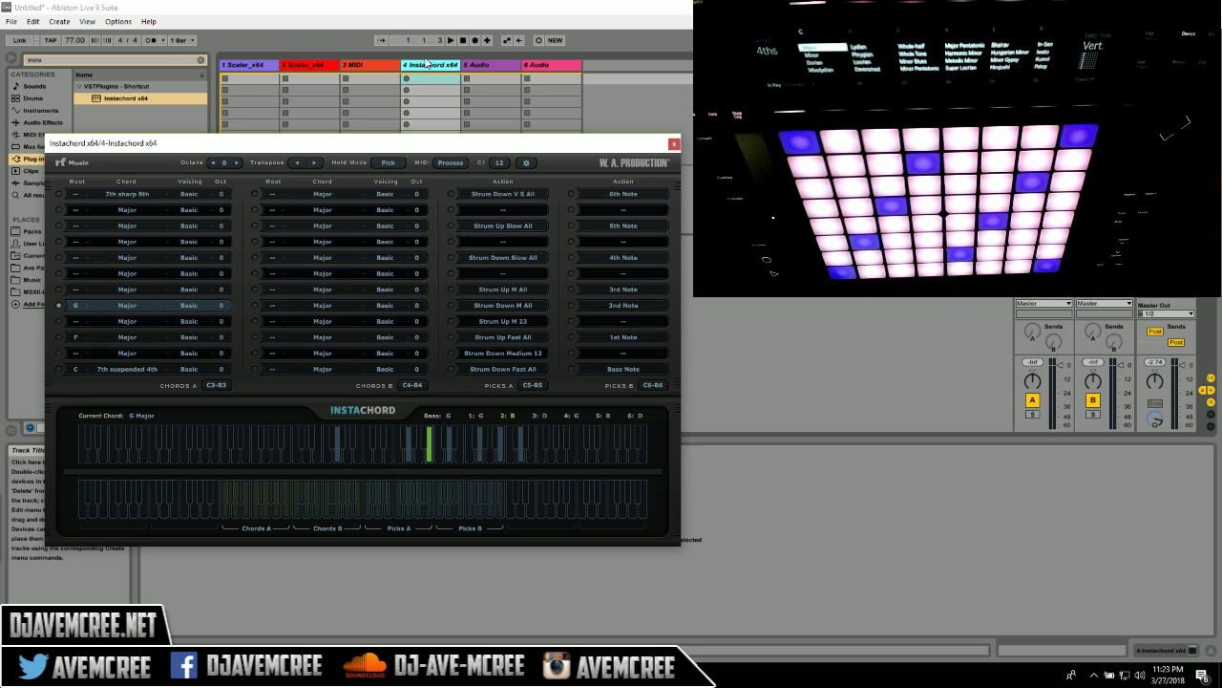
- Reopen Scaler on the second track, clear its detected chords and its progression, and start chord detection
{"action": "left_click", "coordinate": [325, 65]}
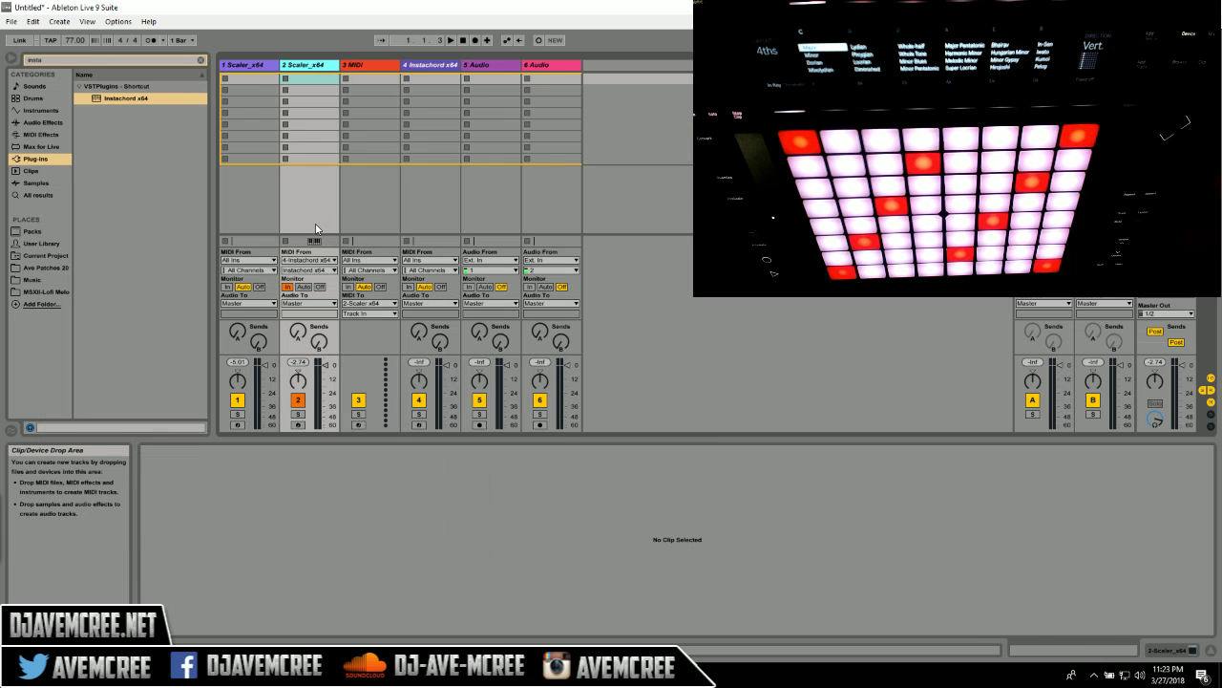
{"action": "double_click", "coordinate": [316, 68]}
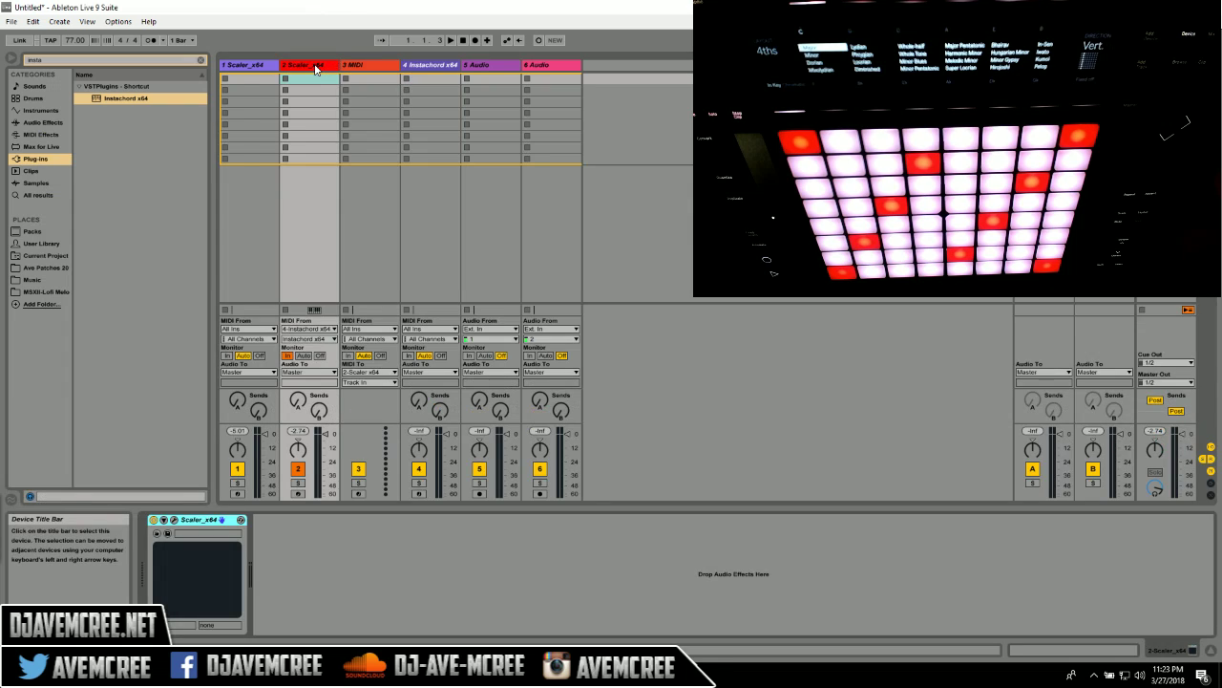
{"action": "left_click", "coordinate": [177, 521]}
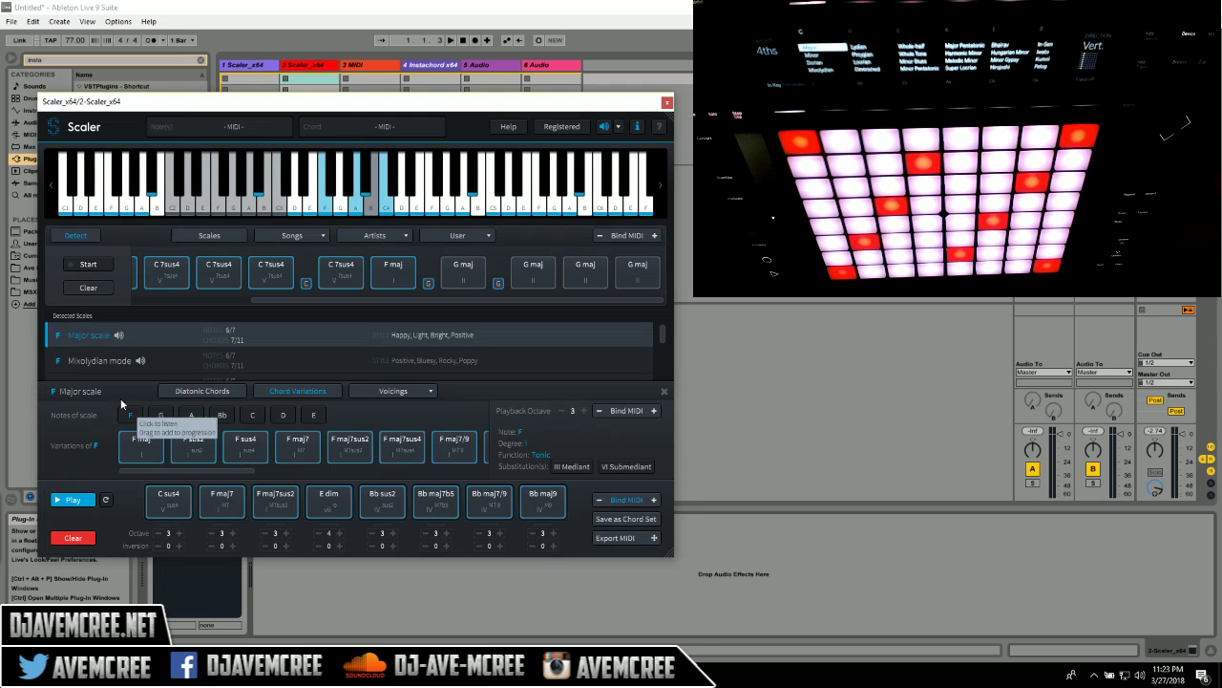
{"action": "left_click", "coordinate": [88, 286]}
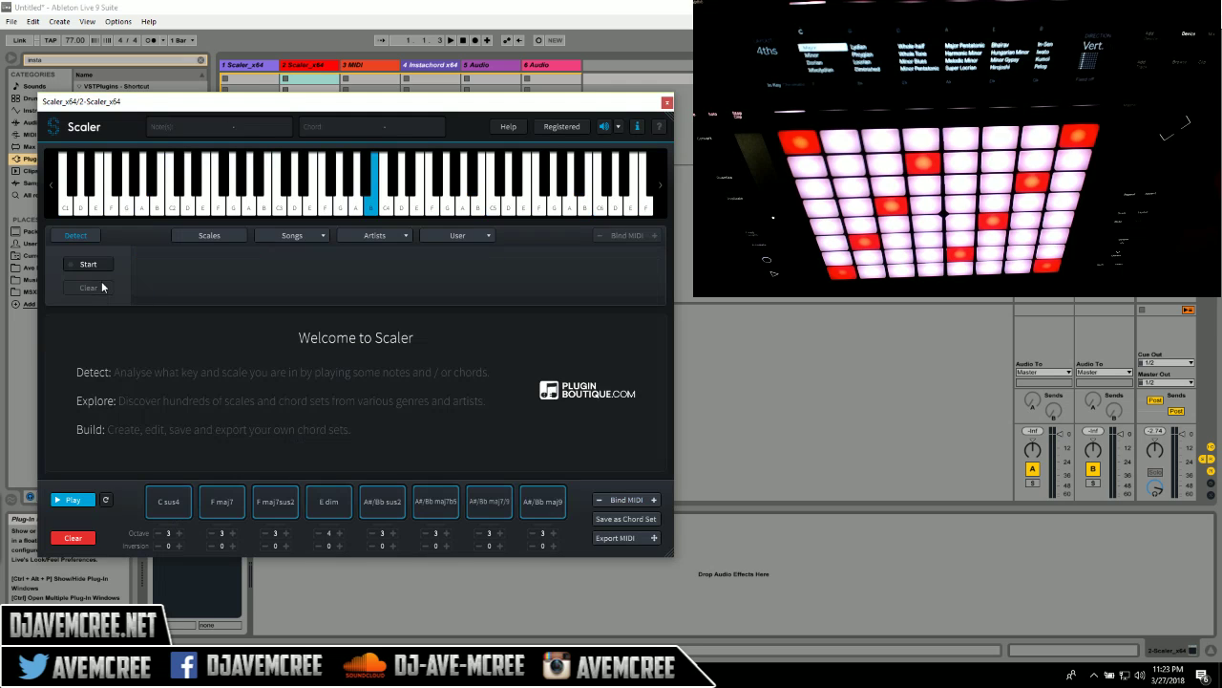
{"action": "left_click", "coordinate": [83, 537]}
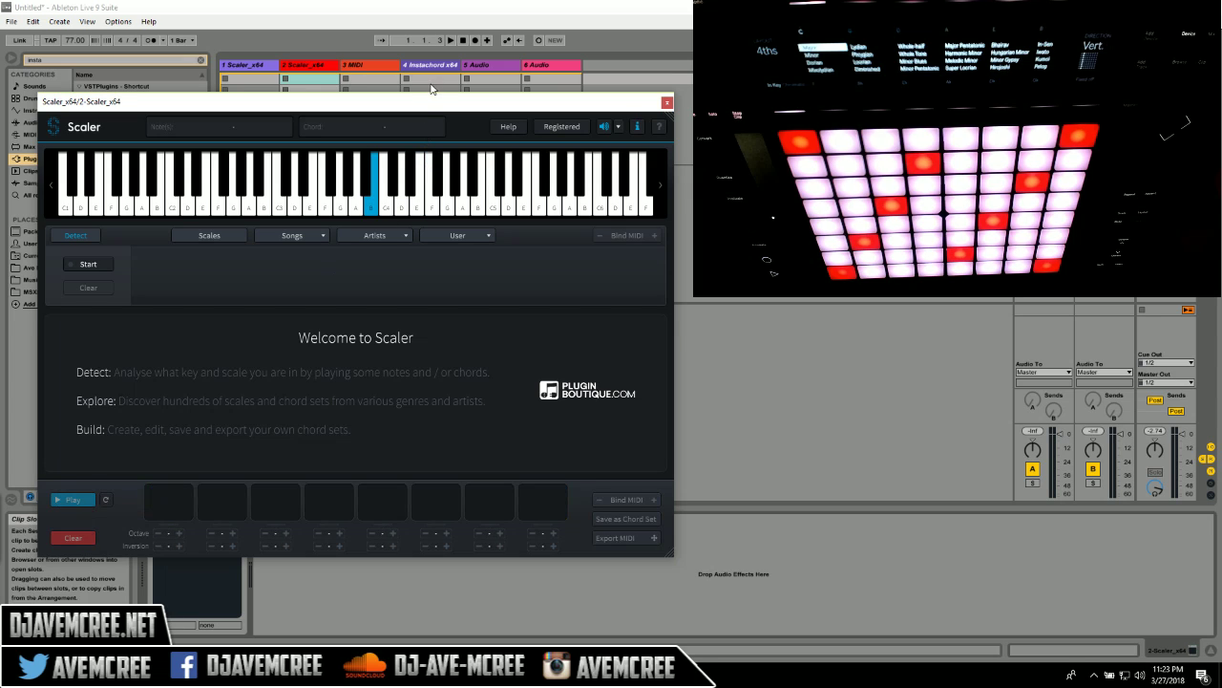
{"action": "left_click", "coordinate": [101, 266]}
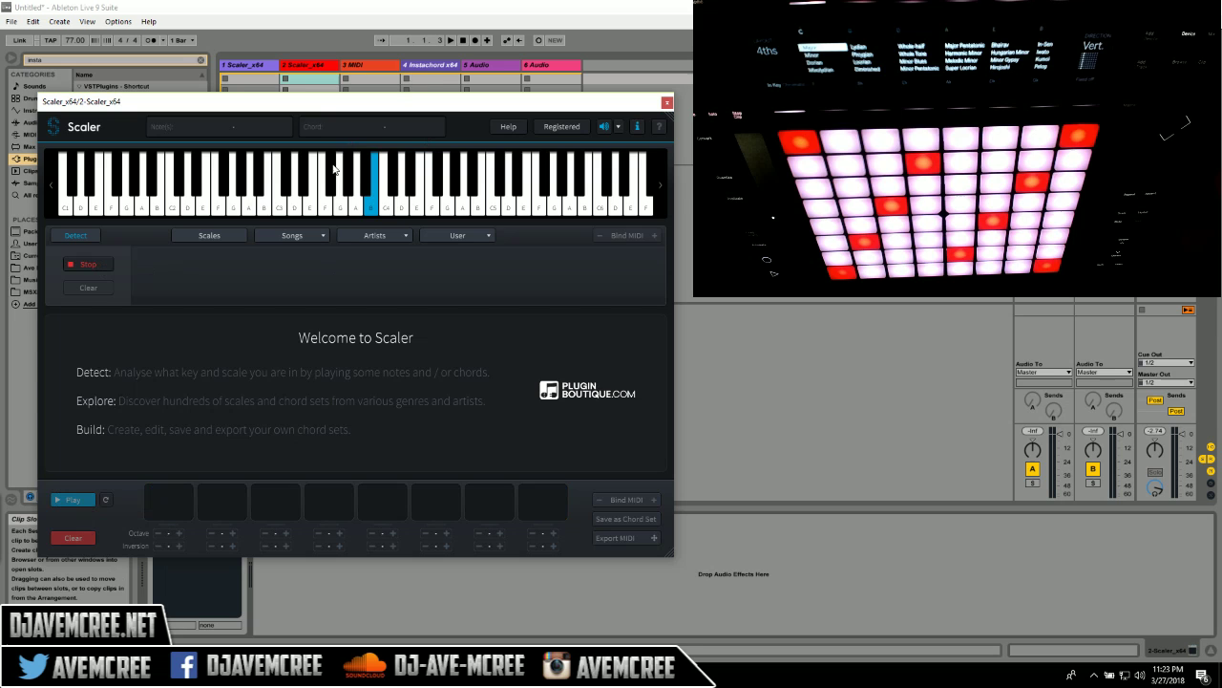
- Play chords through the Instachord track into Scaler, stop the detection, and audition the detected G maj chord
{"action": "left_click", "coordinate": [439, 68]}
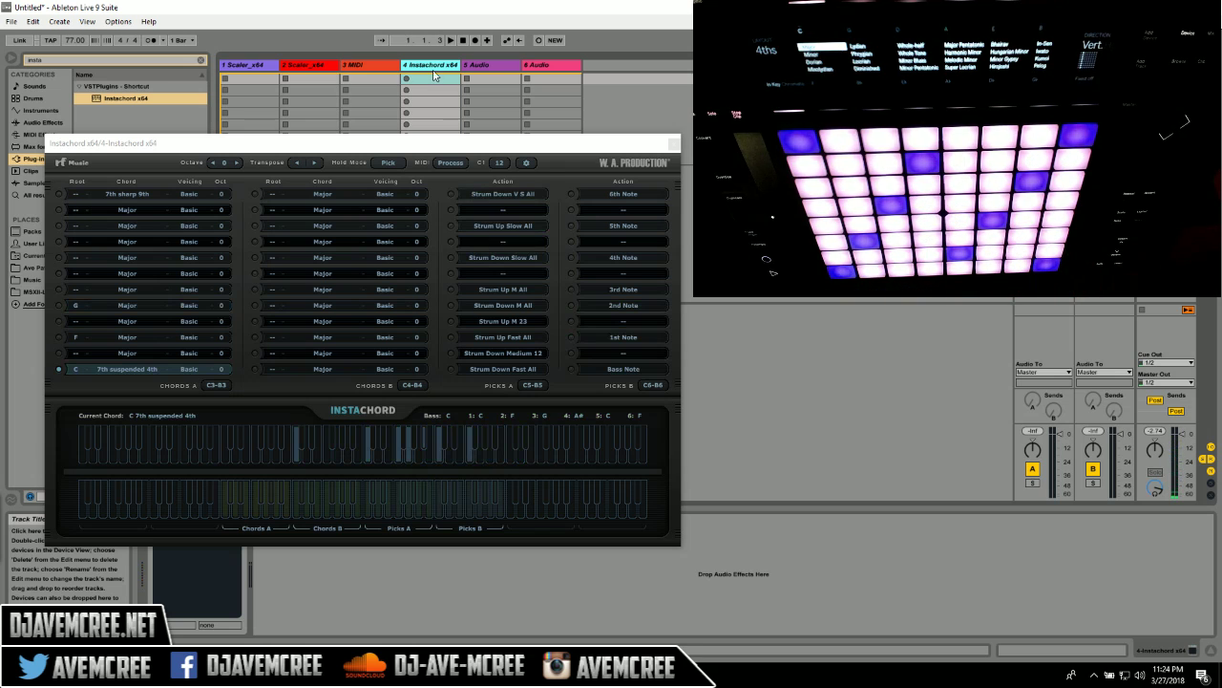
{"action": "left_click", "coordinate": [312, 66]}
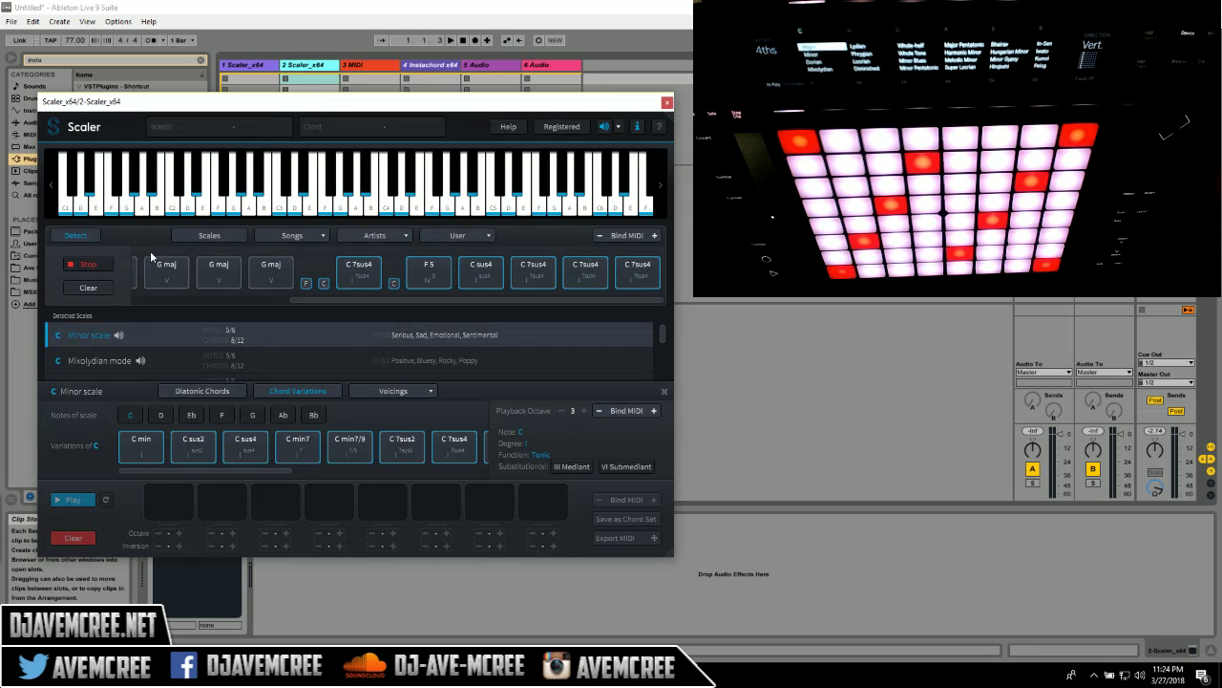
{"action": "left_click", "coordinate": [96, 265]}
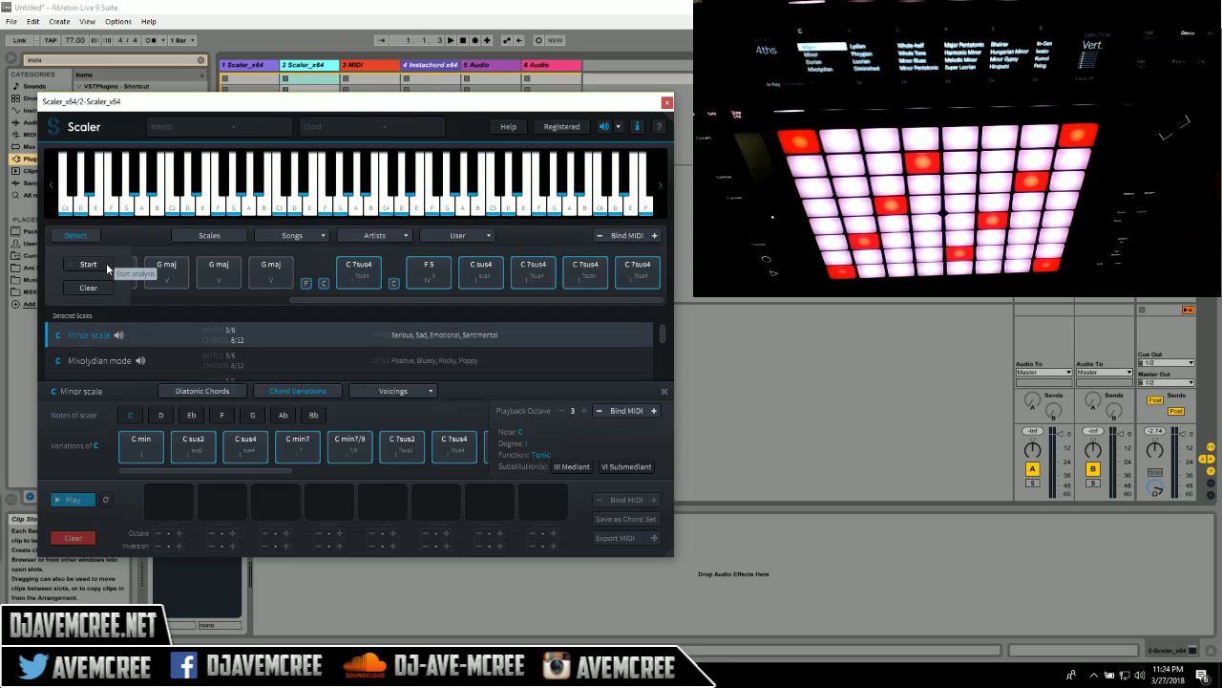
{"action": "left_click", "coordinate": [161, 264]}
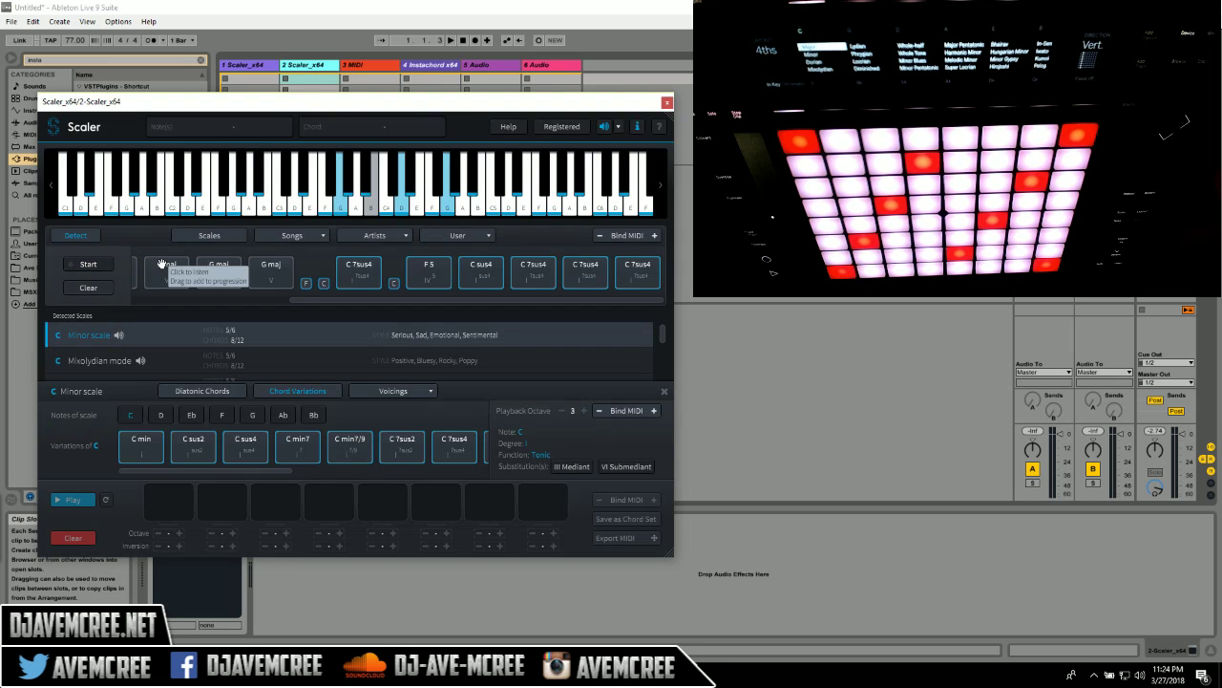
{"action": "left_click_drag", "start_coordinate": [308, 303], "coordinate": [159, 314]}
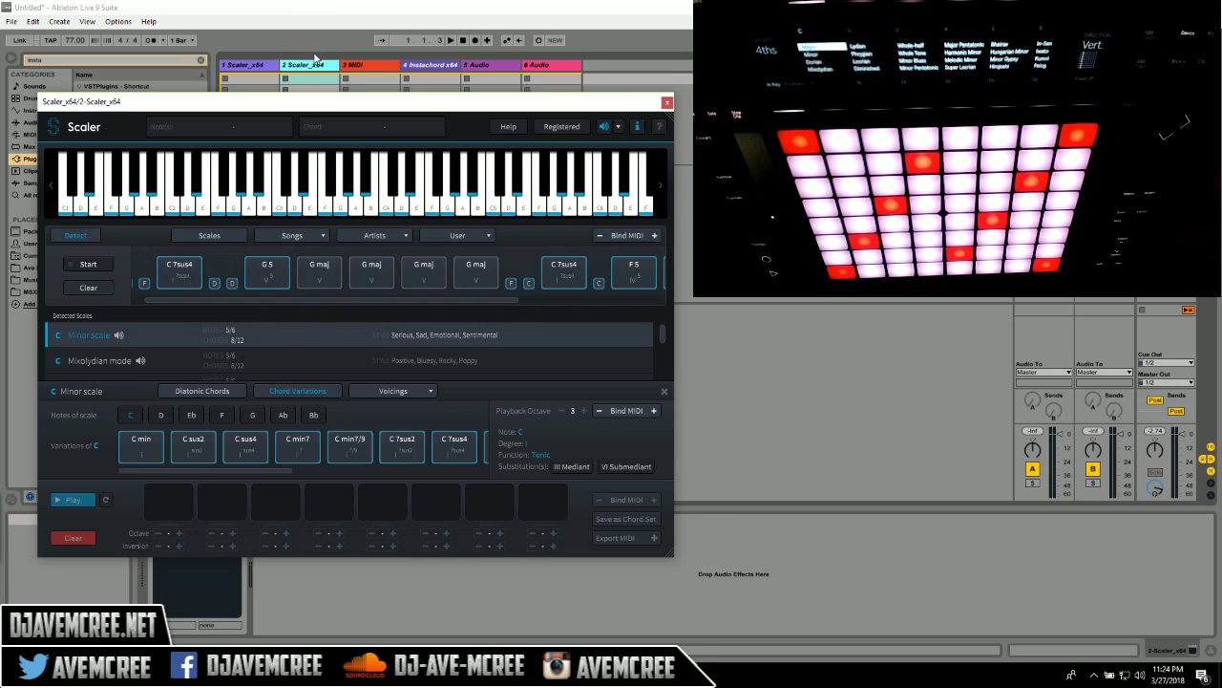
- Close Scaler, set the second Scaler track's monitoring to Auto and its MIDI input to All Ins
{"action": "left_click", "coordinate": [318, 65]}
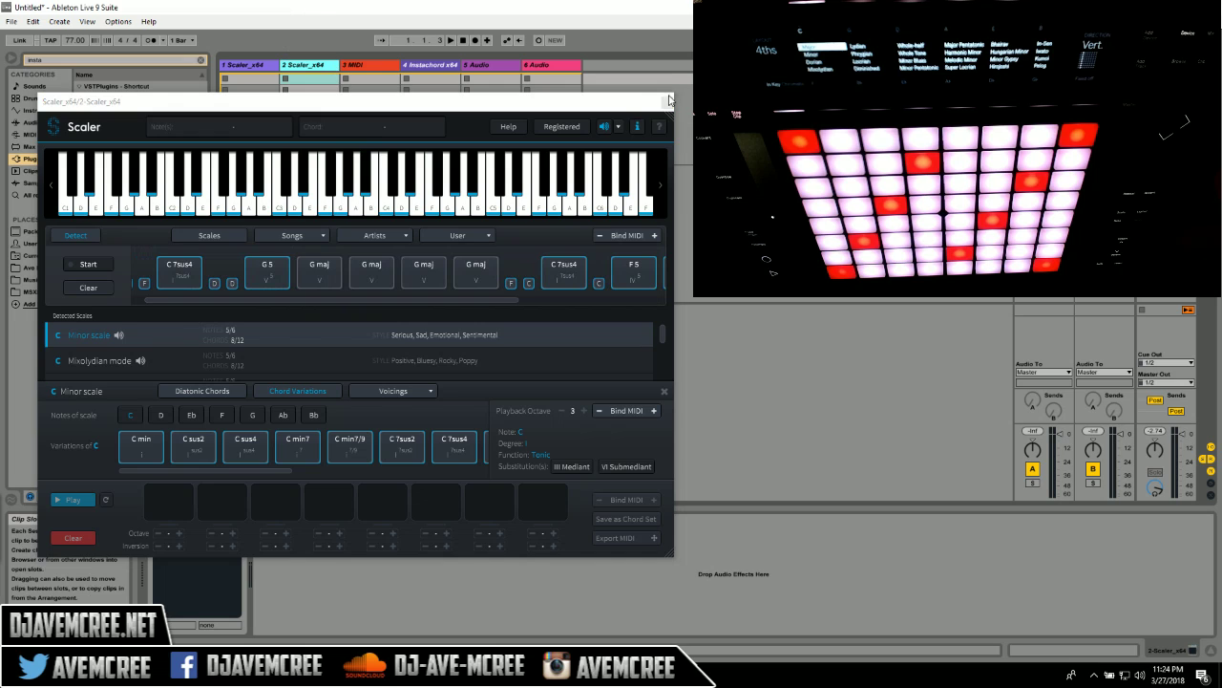
{"action": "left_click", "coordinate": [668, 102]}
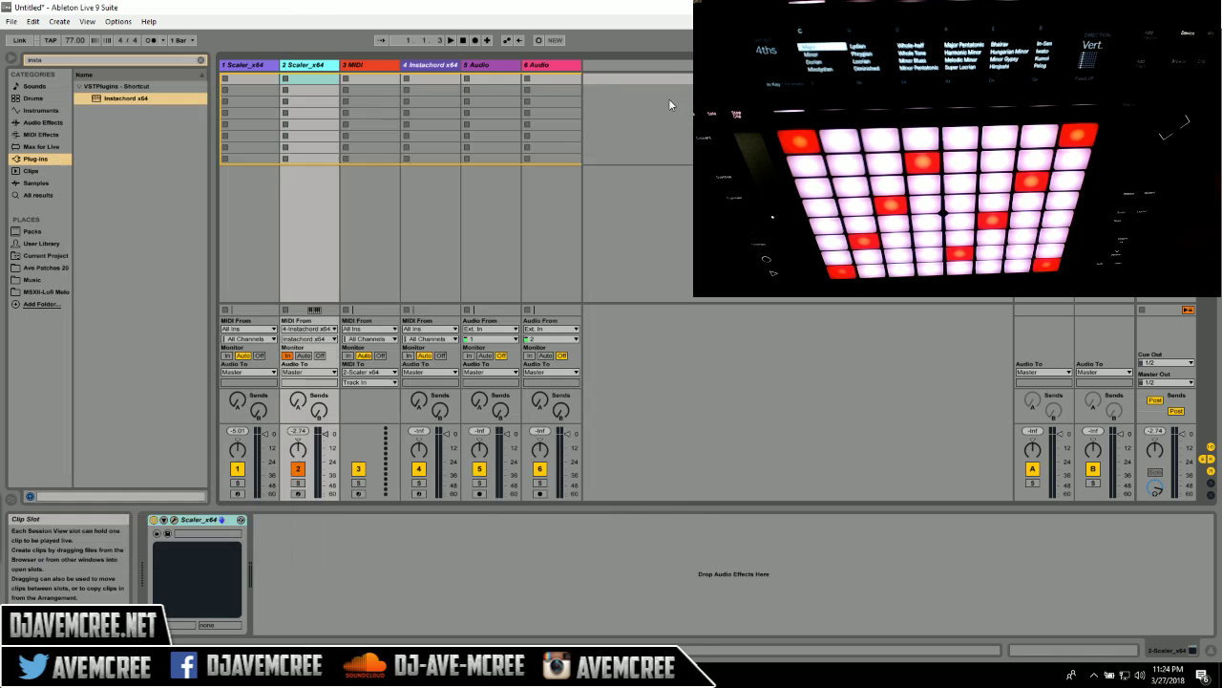
{"action": "left_click", "coordinate": [303, 355]}
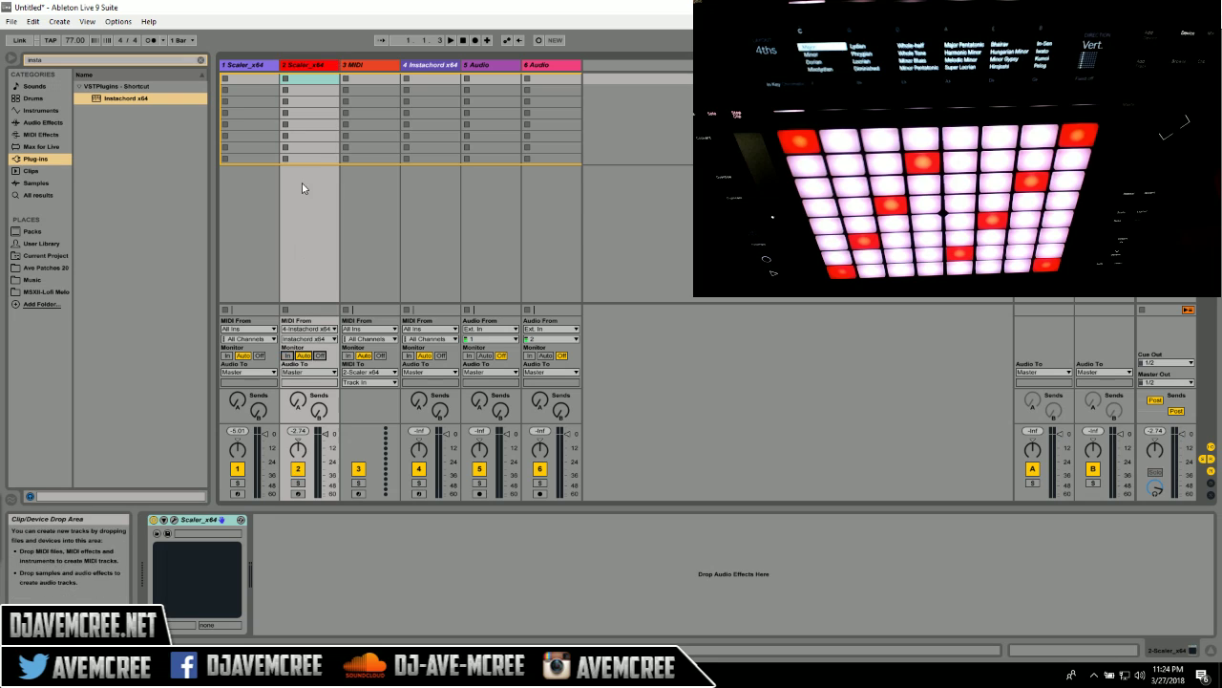
{"action": "left_click", "coordinate": [315, 66]}
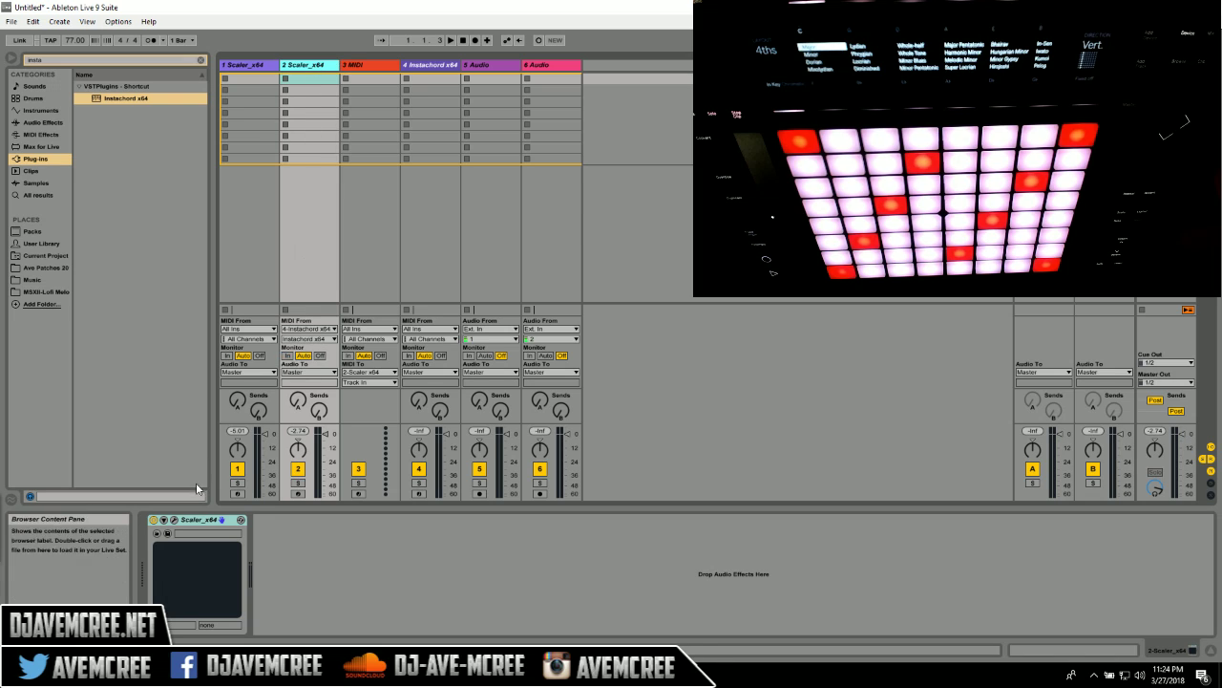
{"action": "left_click", "coordinate": [333, 332]}
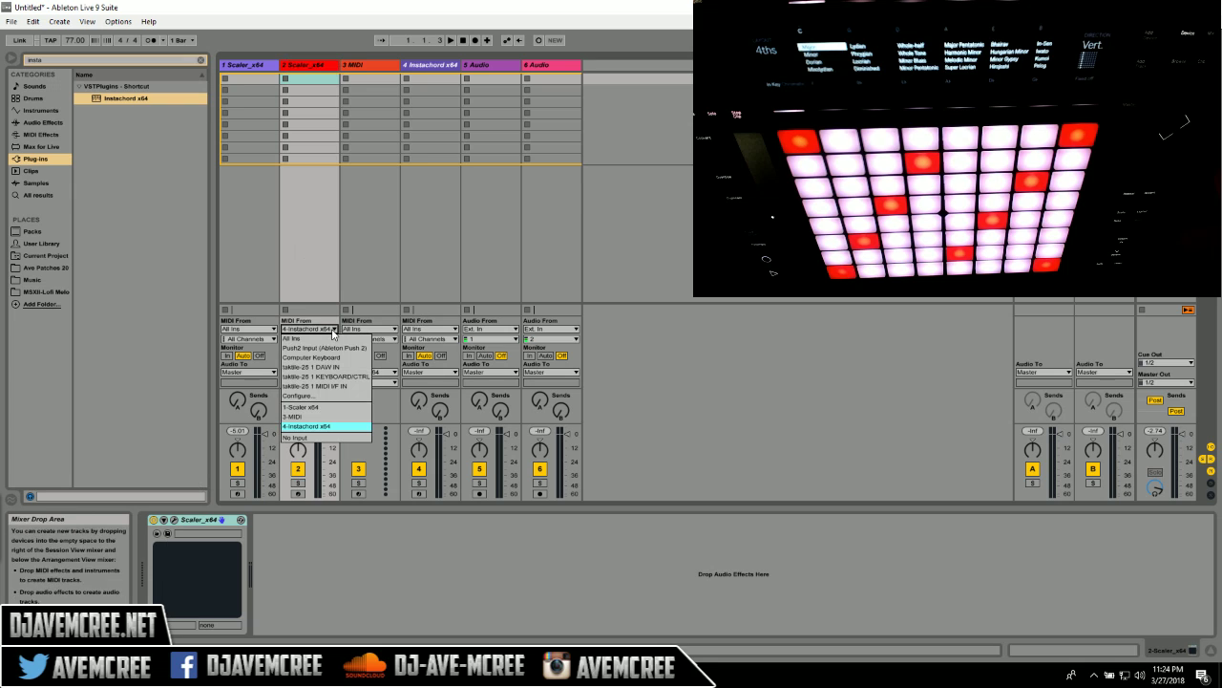
{"action": "left_click", "coordinate": [305, 343]}
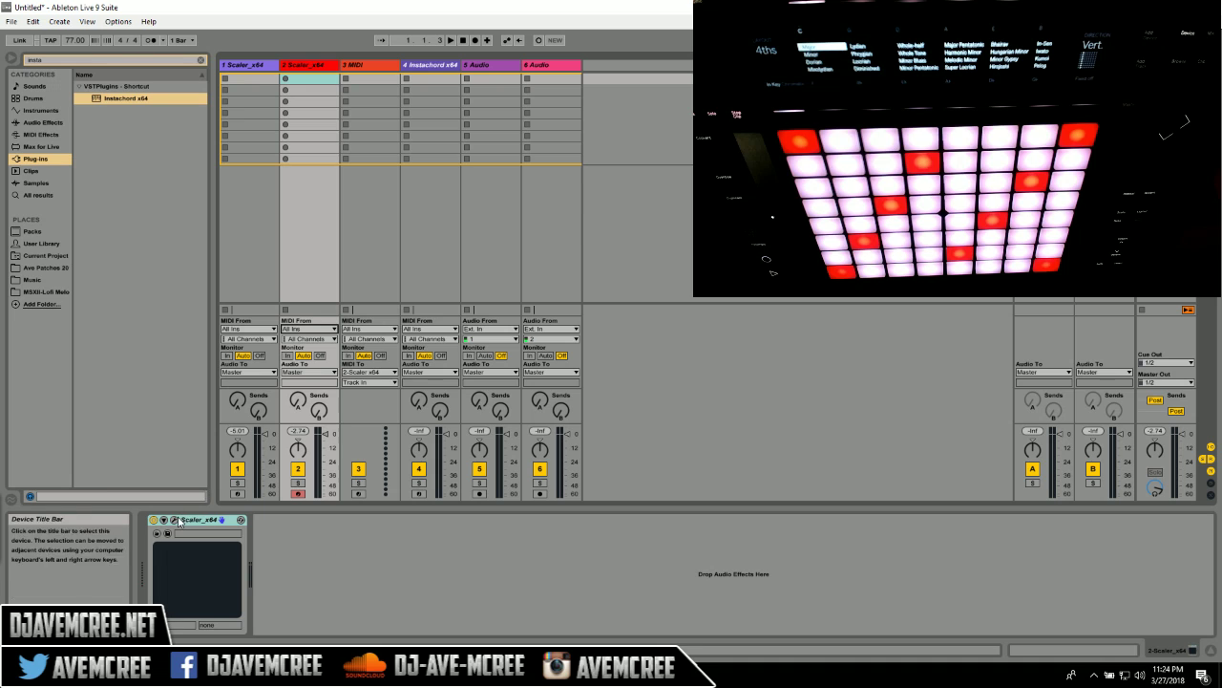
- Reopen Scaler on the second track, audition the detected chords, and add C 7sus4 to the first progression slot
{"action": "left_click", "coordinate": [173, 519]}
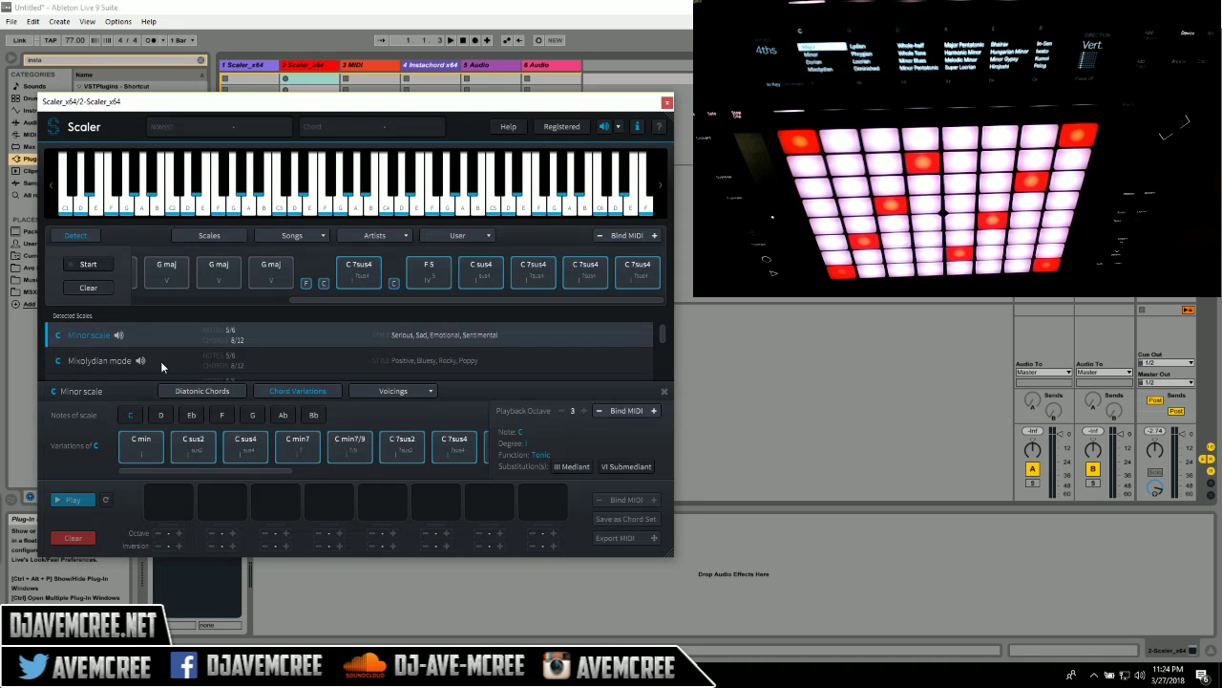
{"action": "left_click", "coordinate": [167, 276]}
{"action": "left_click", "coordinate": [244, 275]}
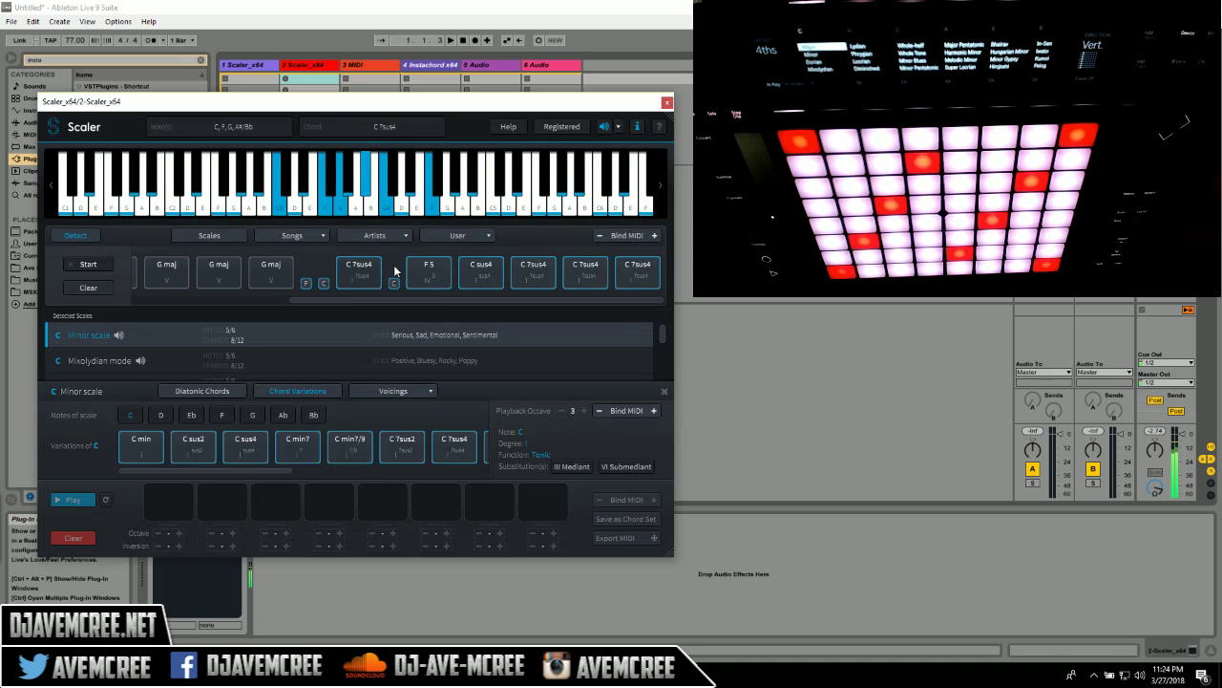
{"action": "left_click", "coordinate": [423, 267]}
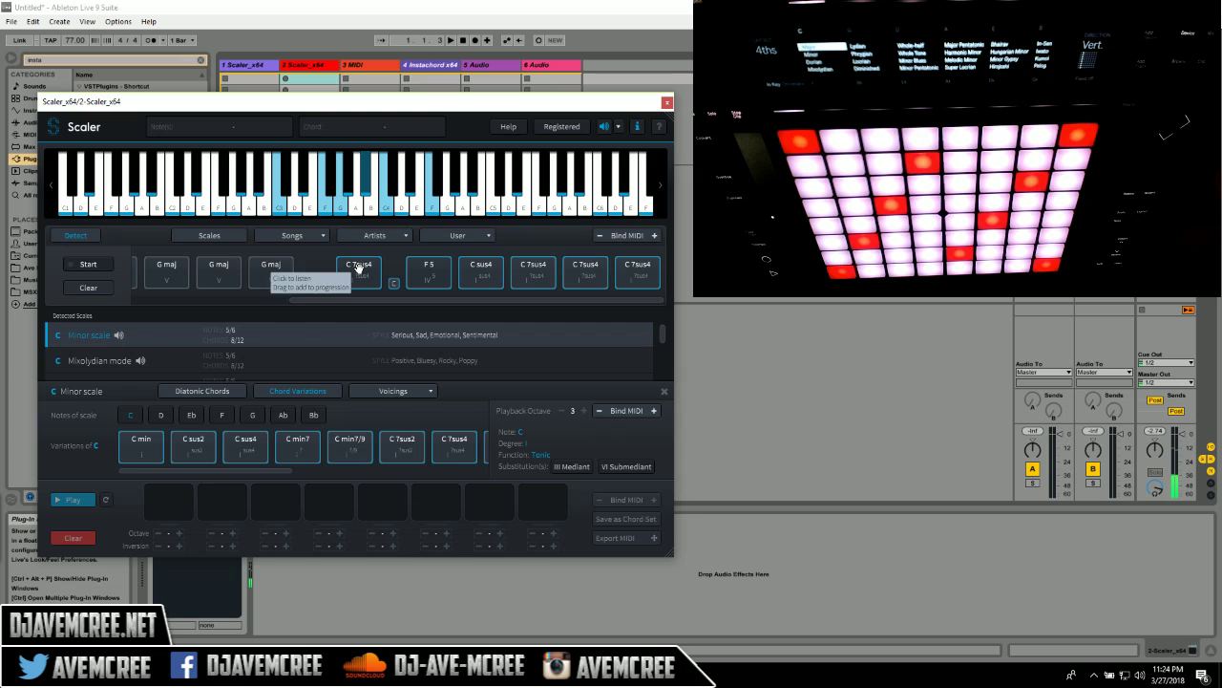
{"action": "left_click_drag", "start_coordinate": [358, 268], "coordinate": [168, 494]}
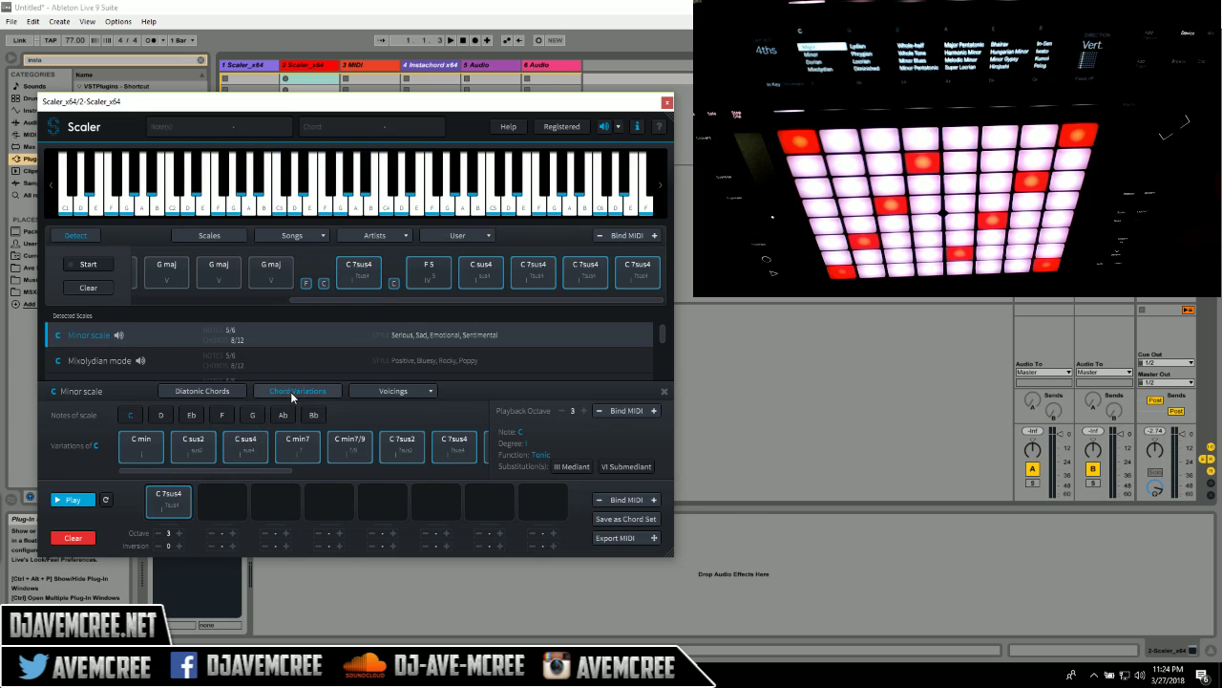
- Audition C variations, and add the Bb variations Bb 7/9/13 and Bb sus2 to the second and third progression slots
{"action": "left_click", "coordinate": [441, 447]}
{"action": "left_click_drag", "start_coordinate": [280, 477], "coordinate": [435, 475]}
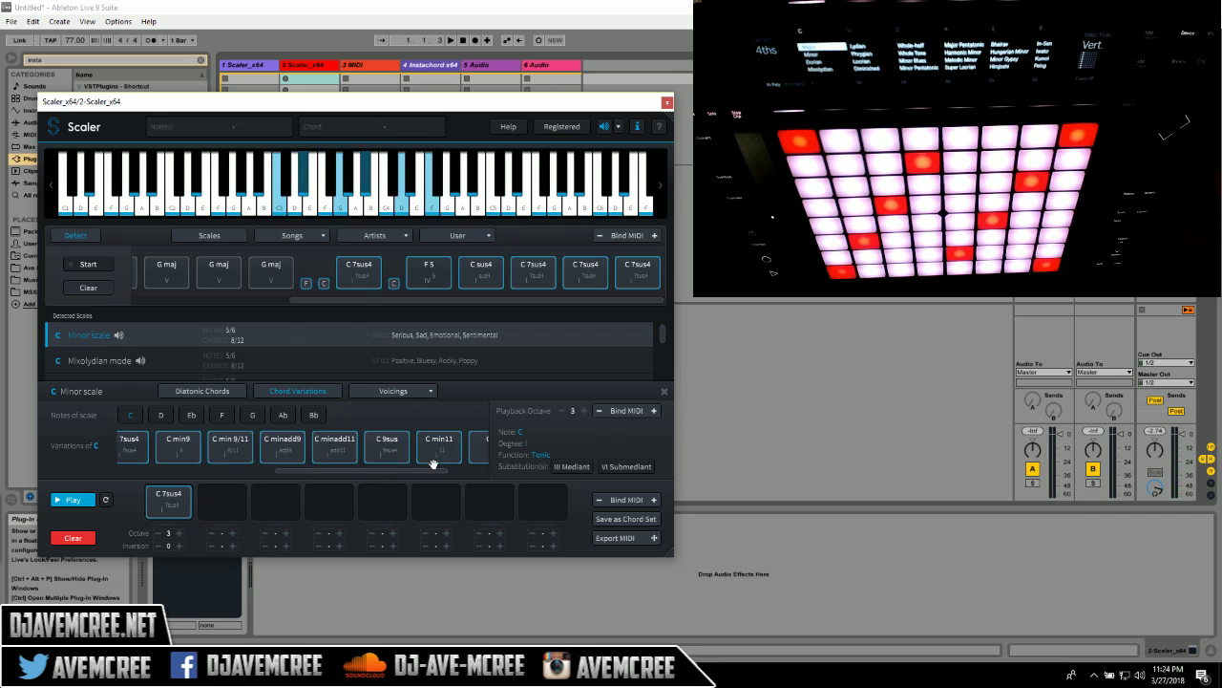
{"action": "left_click", "coordinate": [316, 416]}
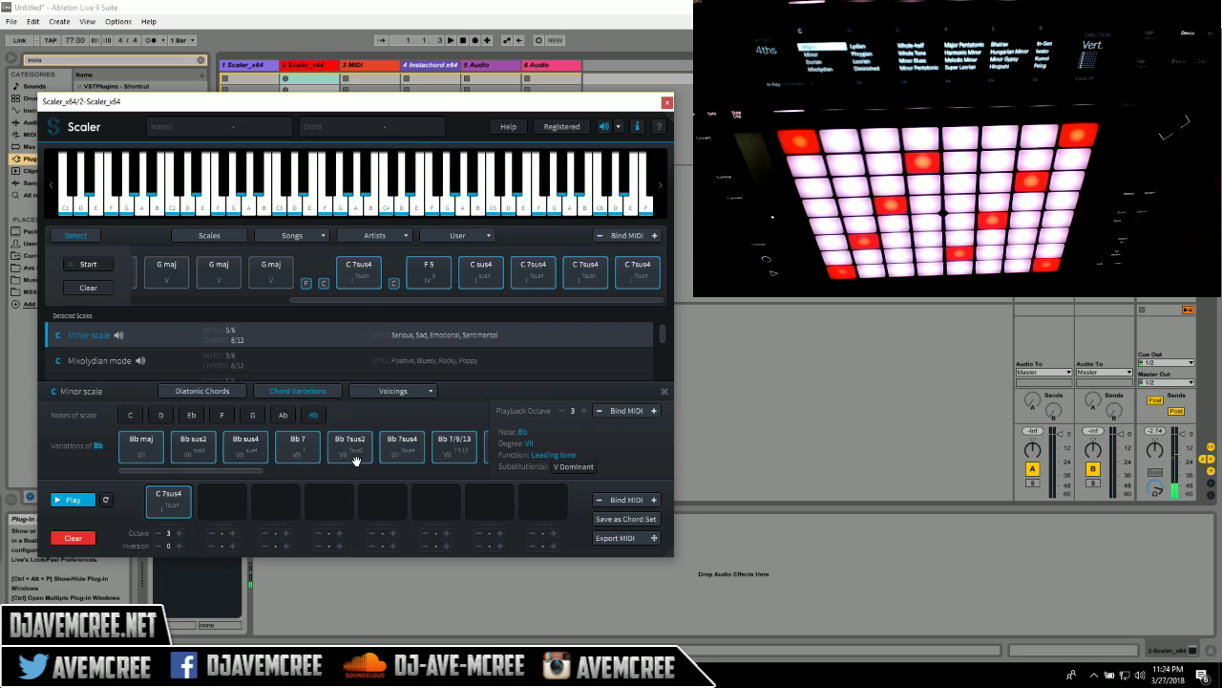
{"action": "left_click_drag", "start_coordinate": [454, 447], "coordinate": [241, 495]}
{"action": "left_click_drag", "start_coordinate": [194, 444], "coordinate": [274, 501]}
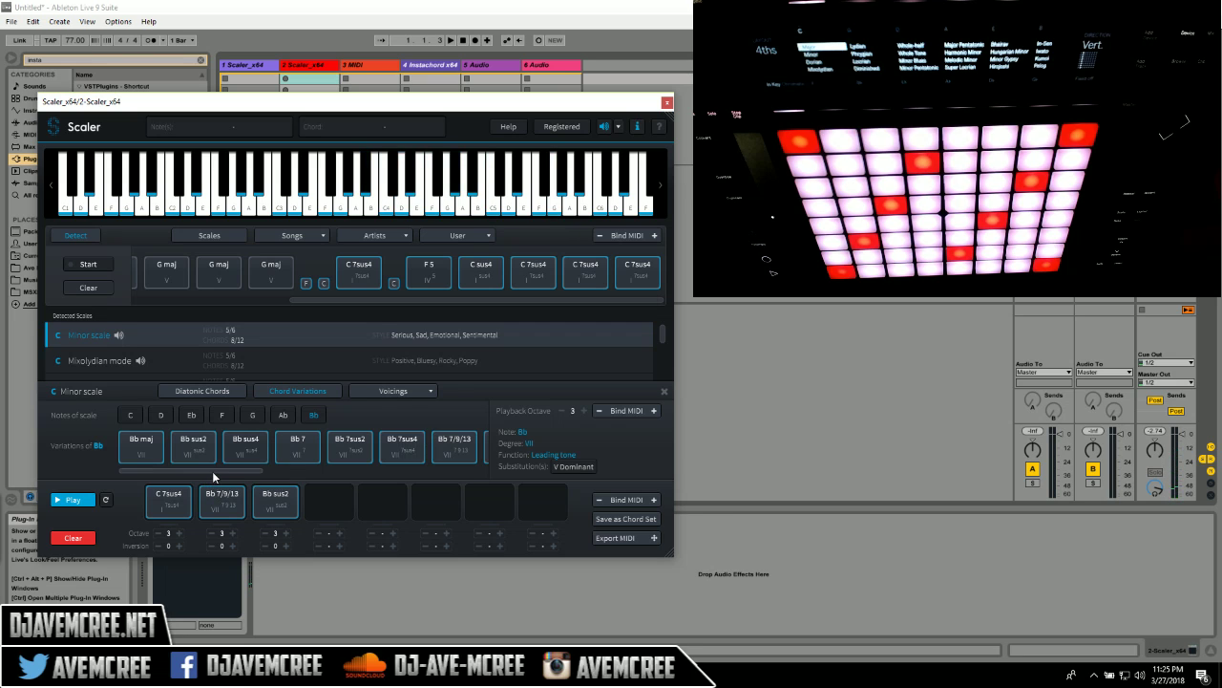
{"action": "left_click_drag", "start_coordinate": [213, 476], "coordinate": [390, 467]}
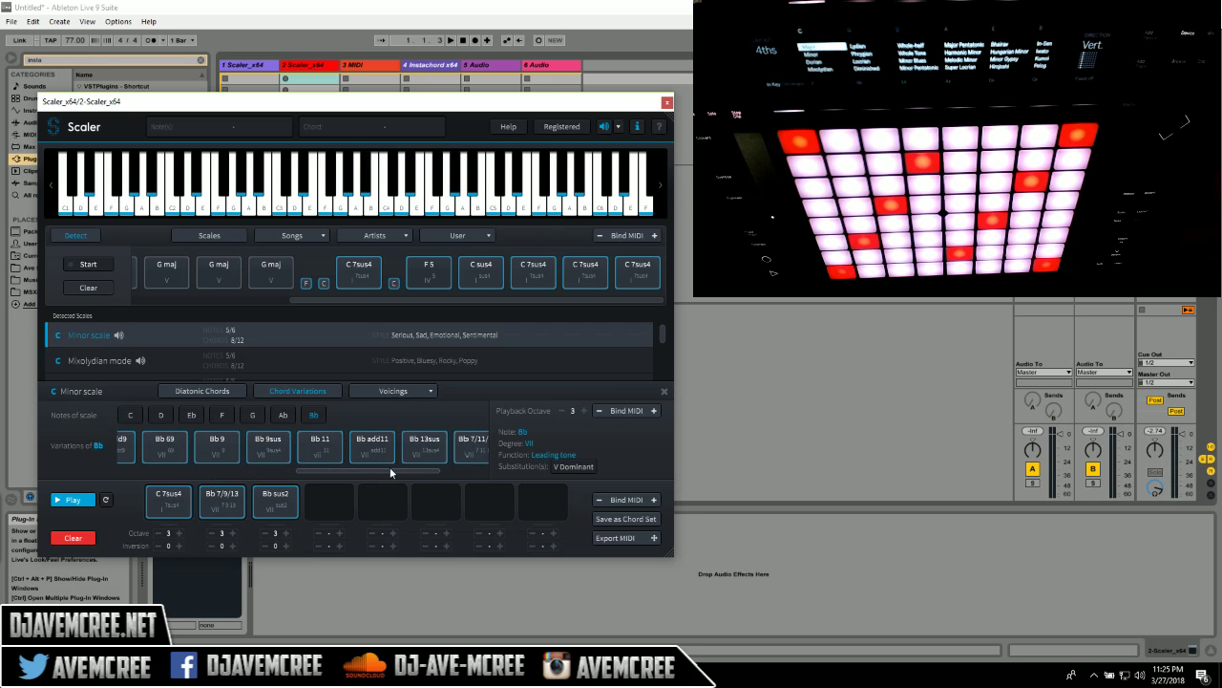
- Audition the Bb 13sus and Bb 7/11/13 variations, and add Bb 7/11/13 to the fourth progression slot
{"action": "left_click", "coordinate": [412, 451]}
{"action": "left_click", "coordinate": [470, 442]}
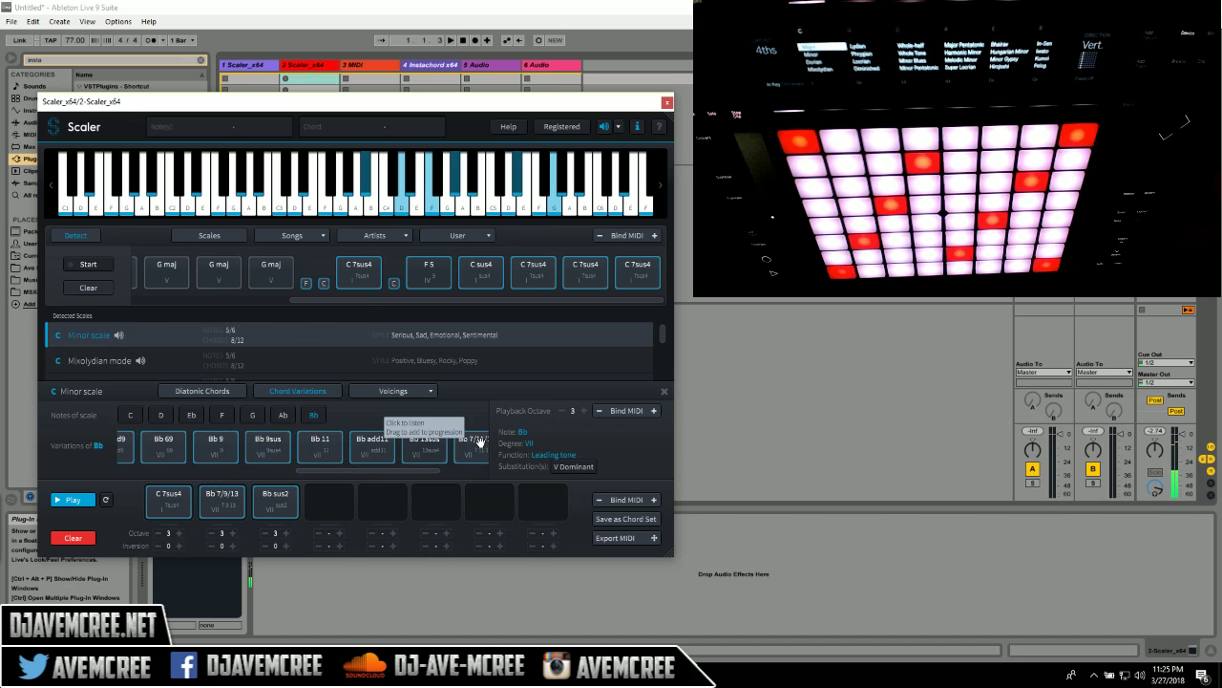
{"action": "left_click_drag", "start_coordinate": [462, 444], "coordinate": [327, 500]}
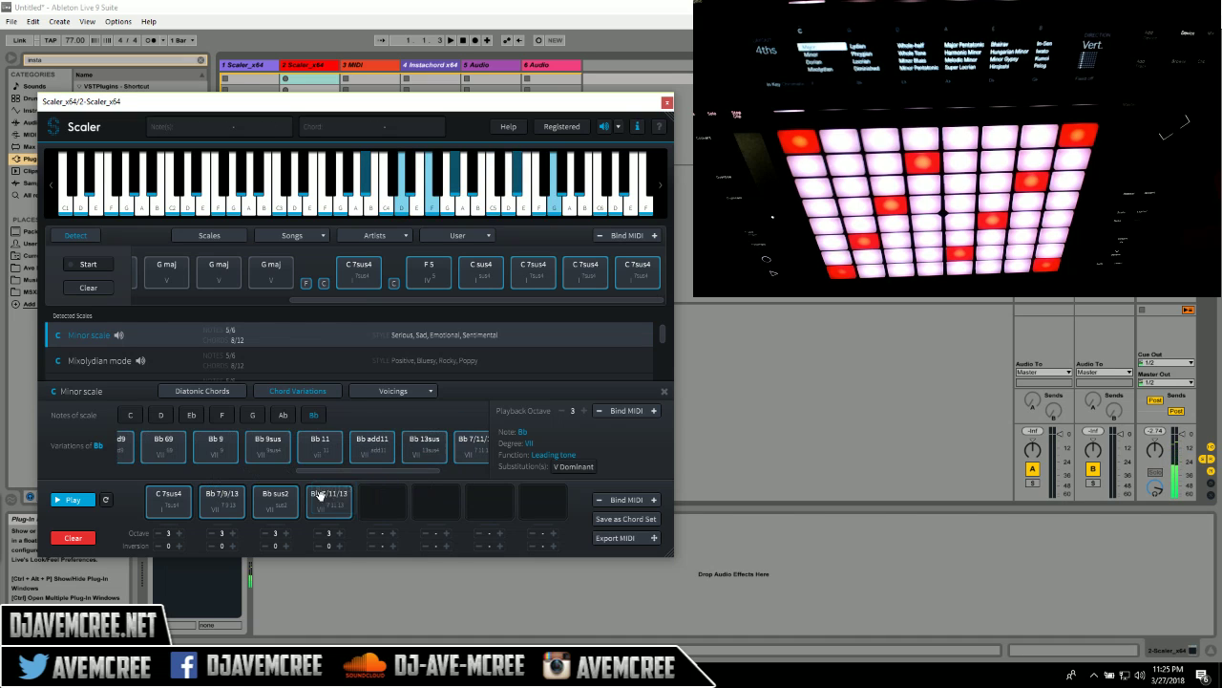
- Show the diatonic chords of the C minor scale and add Ab maj and Bb maj to the fifth and sixth progression slots
{"action": "left_click", "coordinate": [220, 391]}
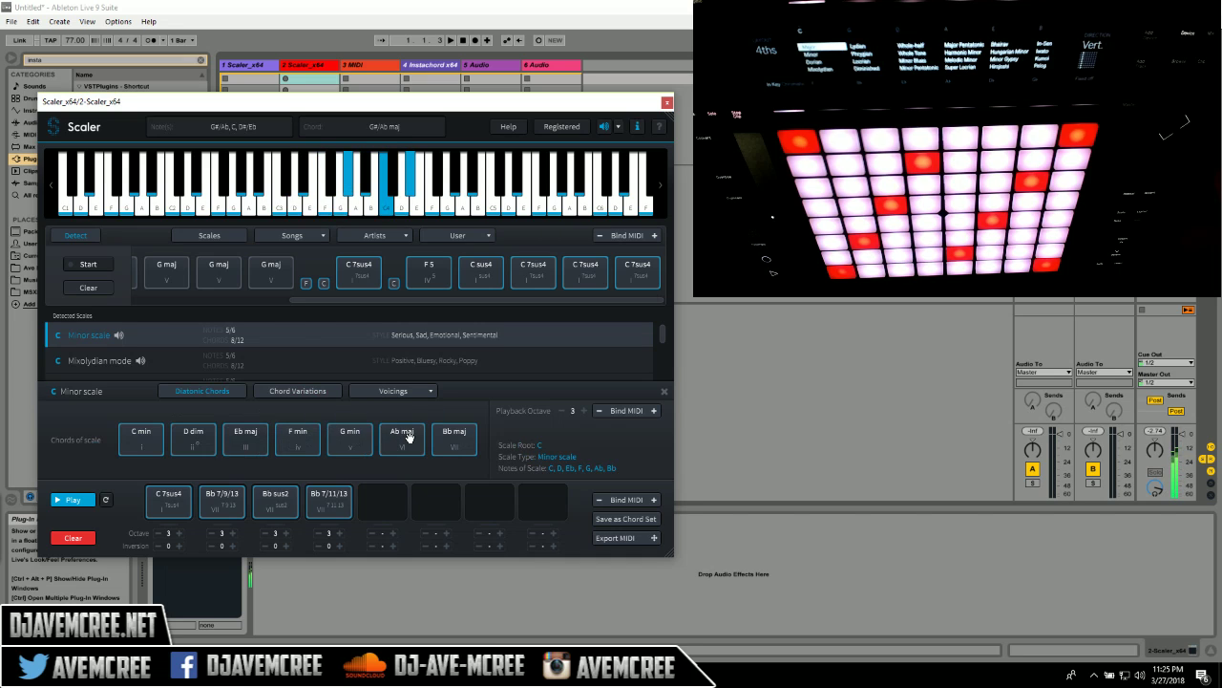
{"action": "left_click_drag", "start_coordinate": [408, 436], "coordinate": [389, 494]}
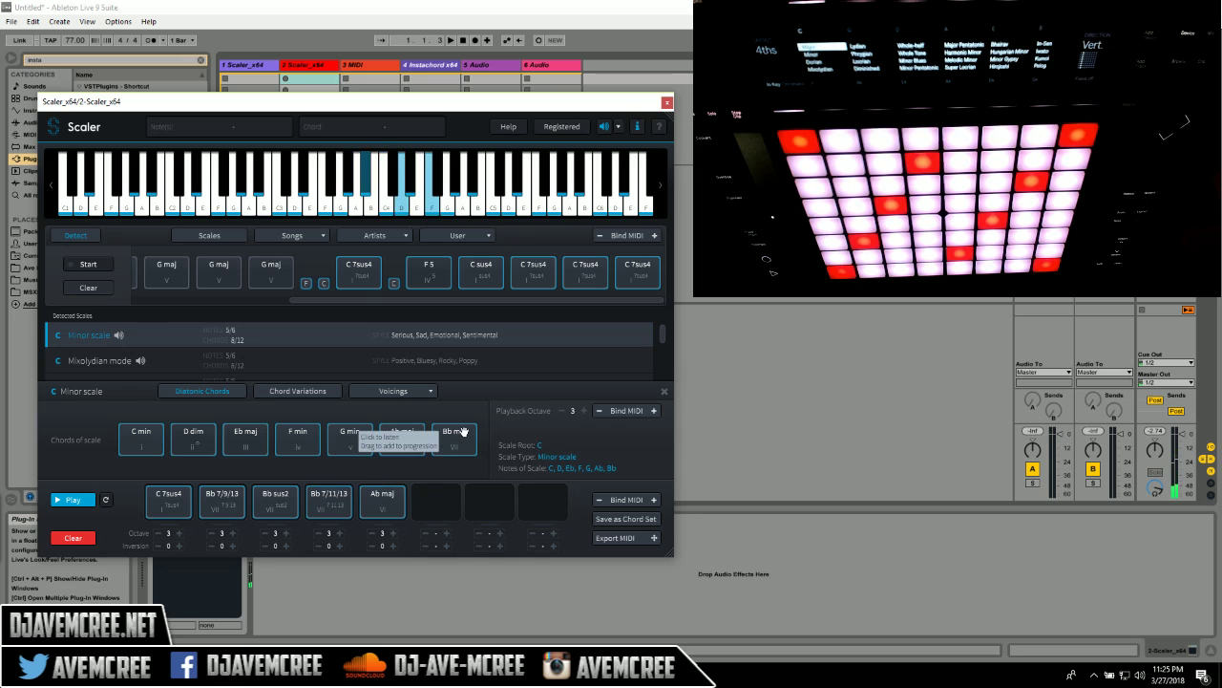
{"action": "left_click_drag", "start_coordinate": [463, 432], "coordinate": [429, 499]}
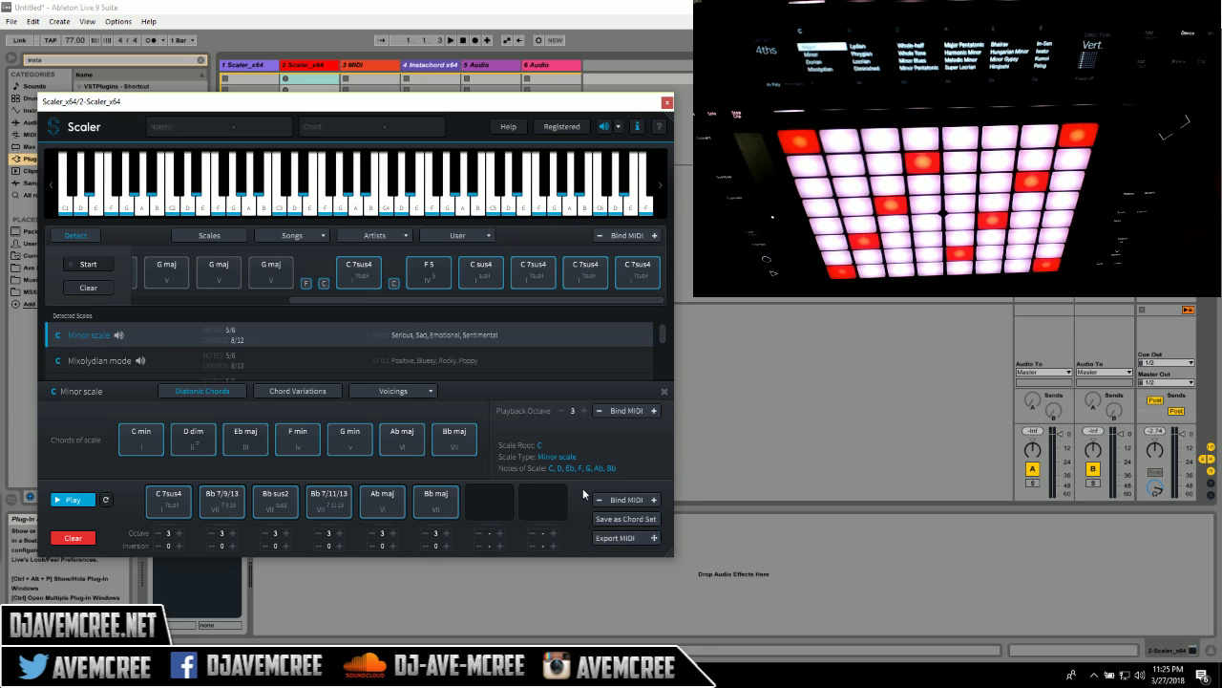
- Audition the progression chords in reverse order from Bb maj back to Bb 7/9/13
{"action": "left_click", "coordinate": [442, 501]}
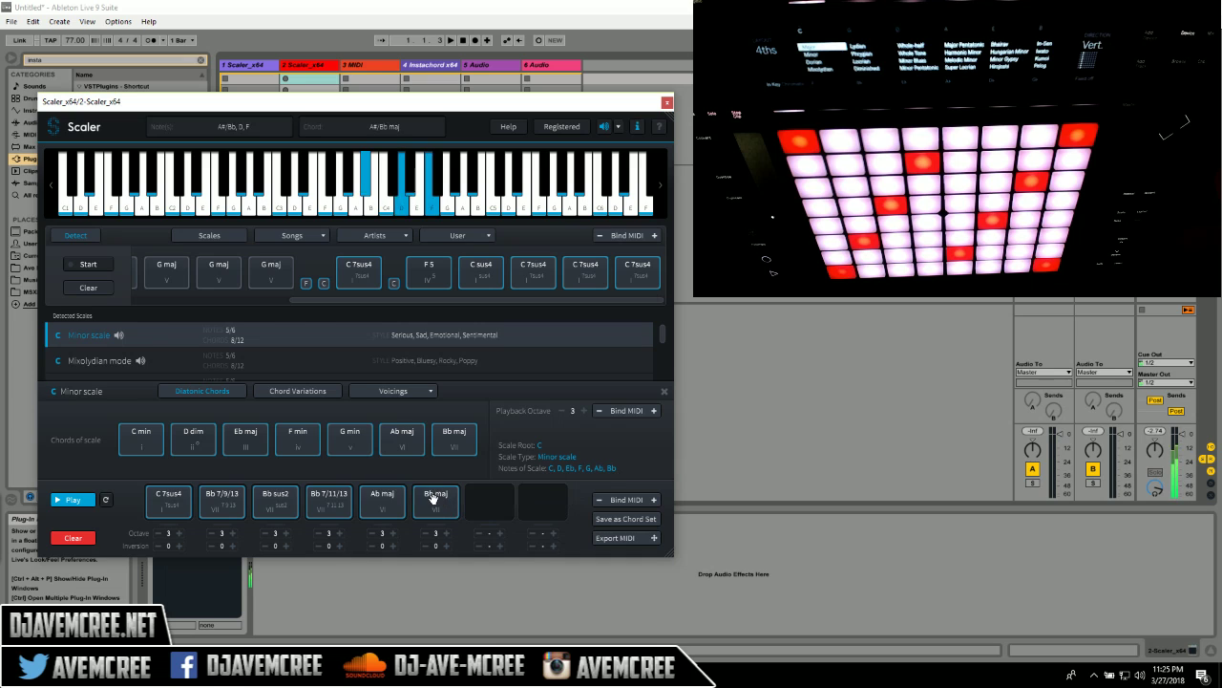
{"action": "left_click", "coordinate": [394, 503]}
{"action": "left_click", "coordinate": [322, 507]}
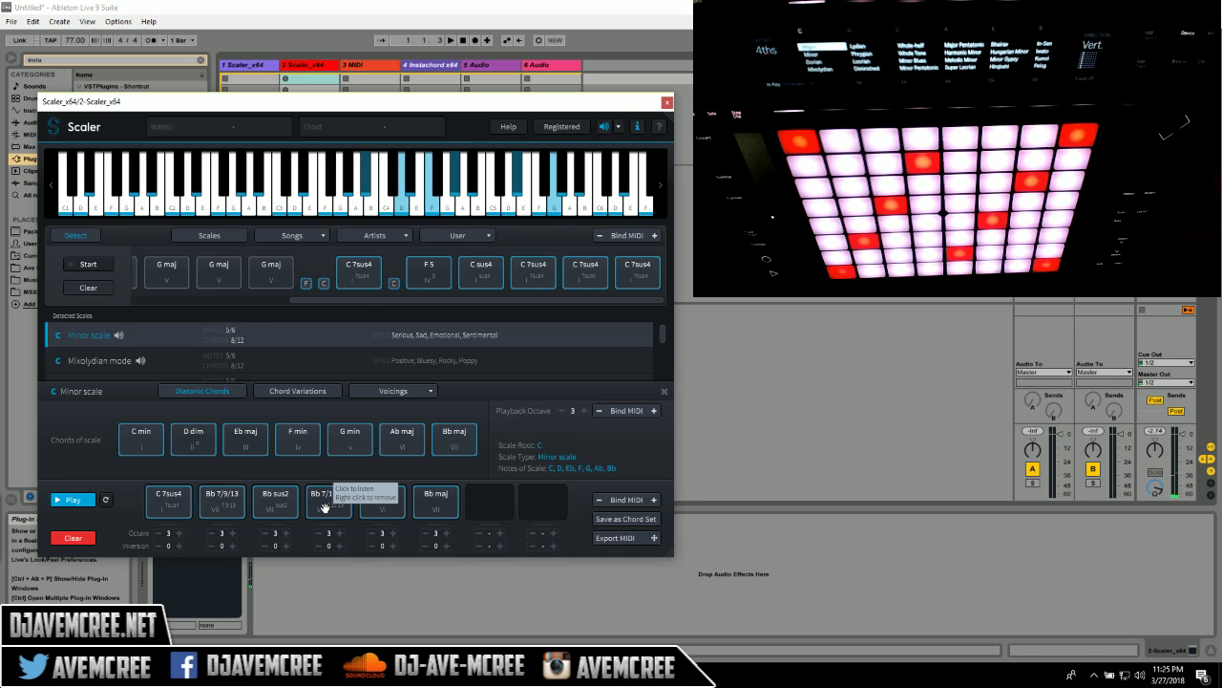
{"action": "left_click", "coordinate": [281, 509]}
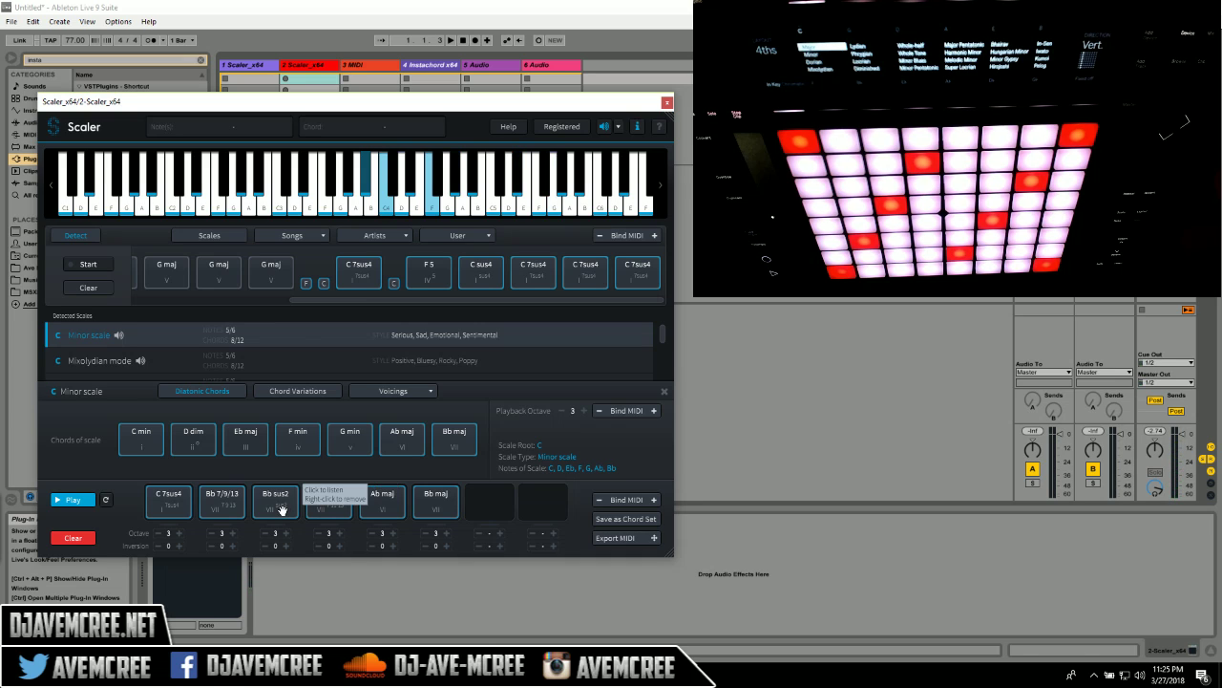
{"action": "left_click", "coordinate": [221, 503]}
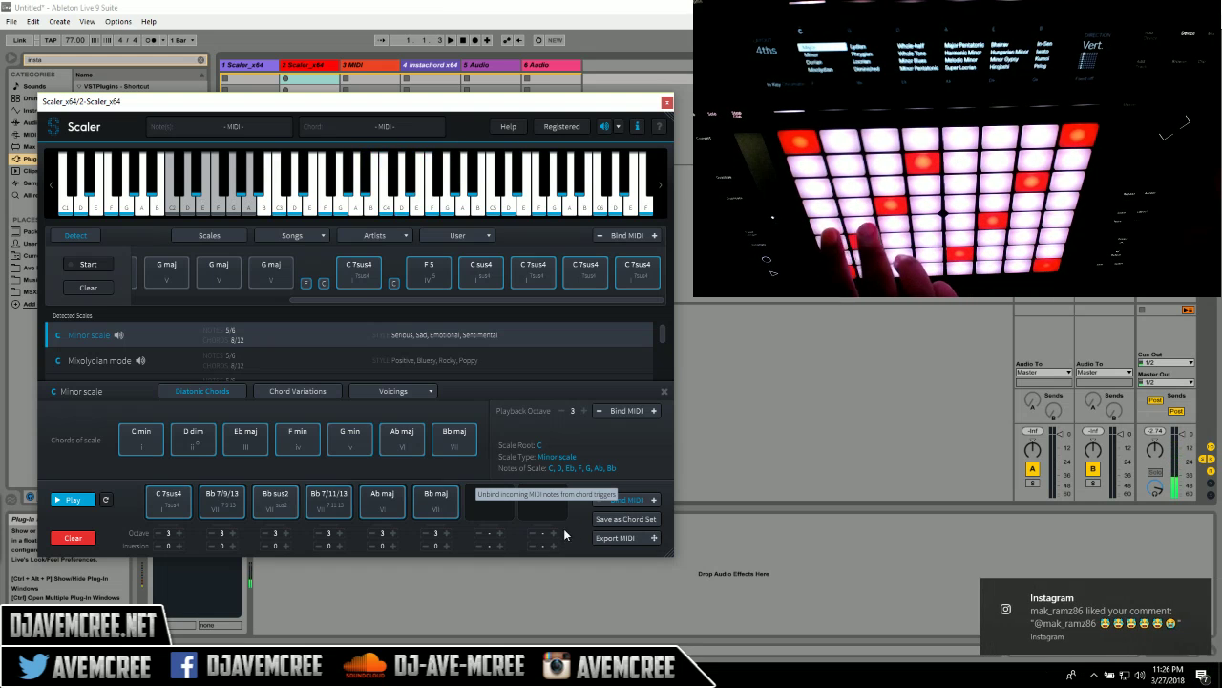
- Set the octave of the first four progression chords to 2 and shift the MIDI binding octave down by one
{"action": "left_click", "coordinate": [158, 534]}
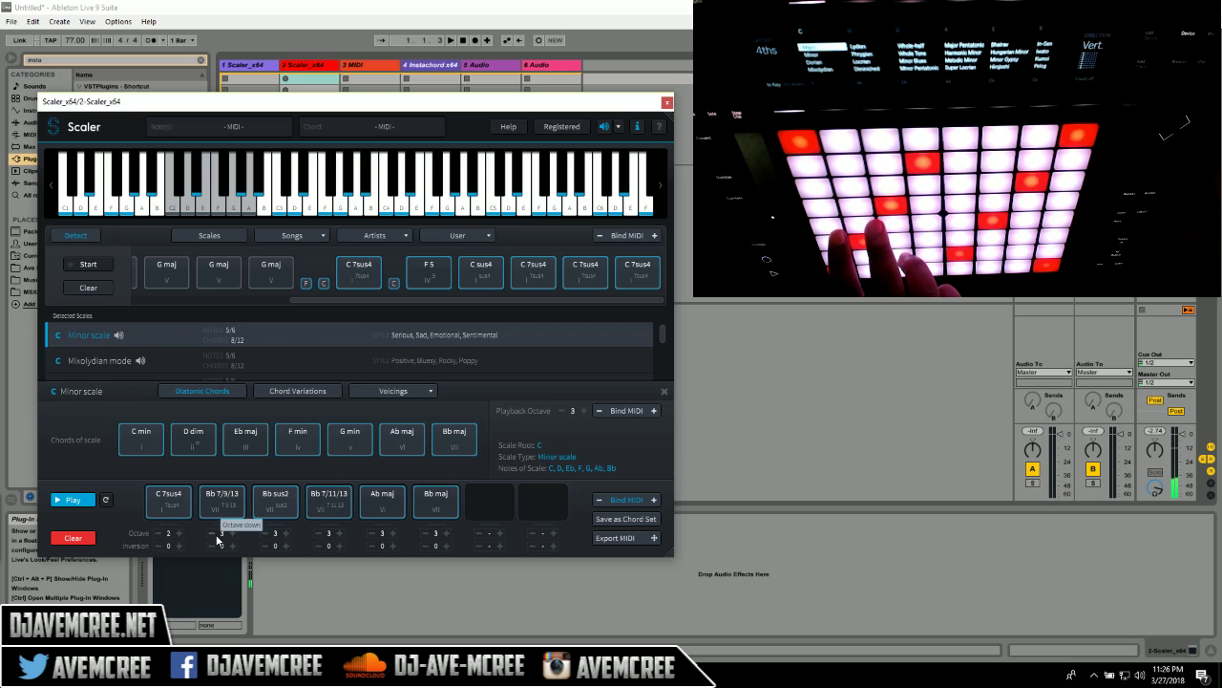
{"action": "left_click", "coordinate": [214, 534]}
{"action": "left_click", "coordinate": [267, 535]}
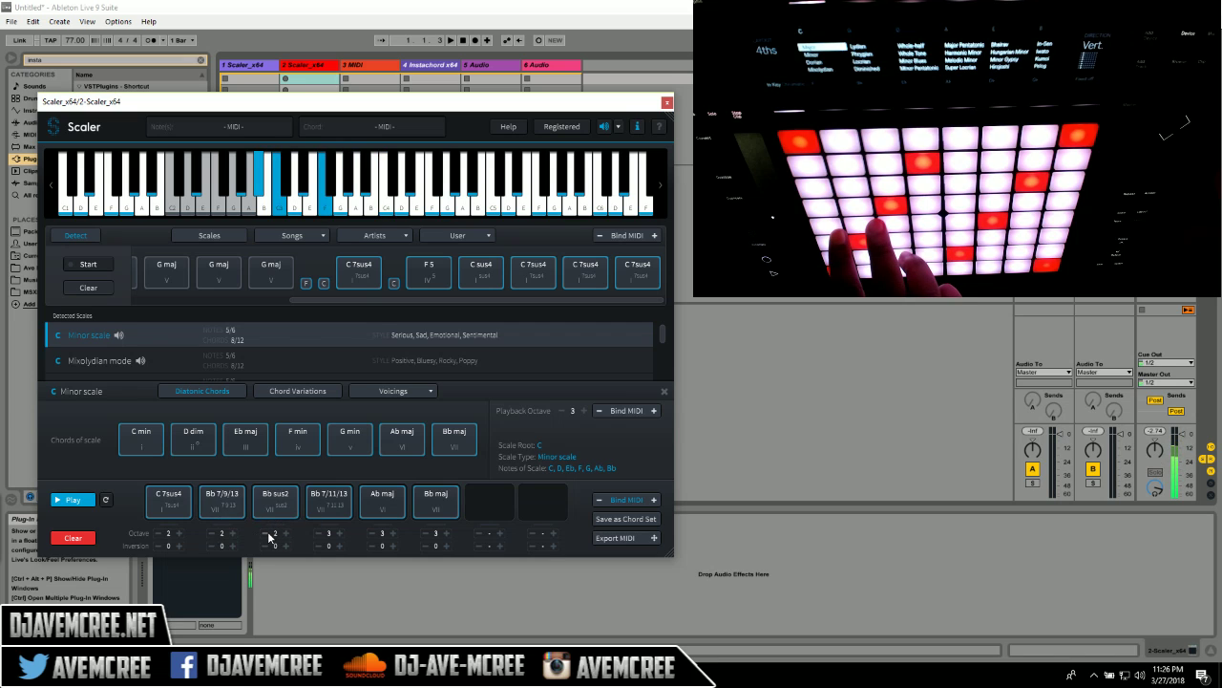
{"action": "left_click", "coordinate": [320, 534]}
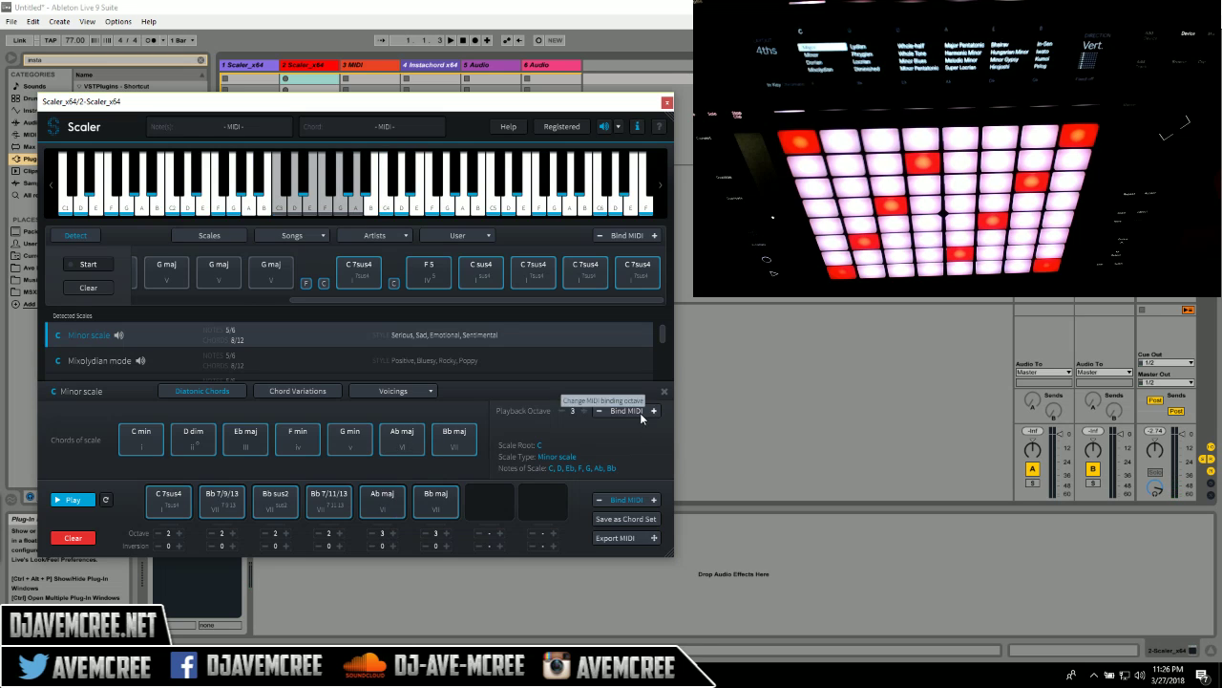
{"action": "left_click", "coordinate": [599, 412]}
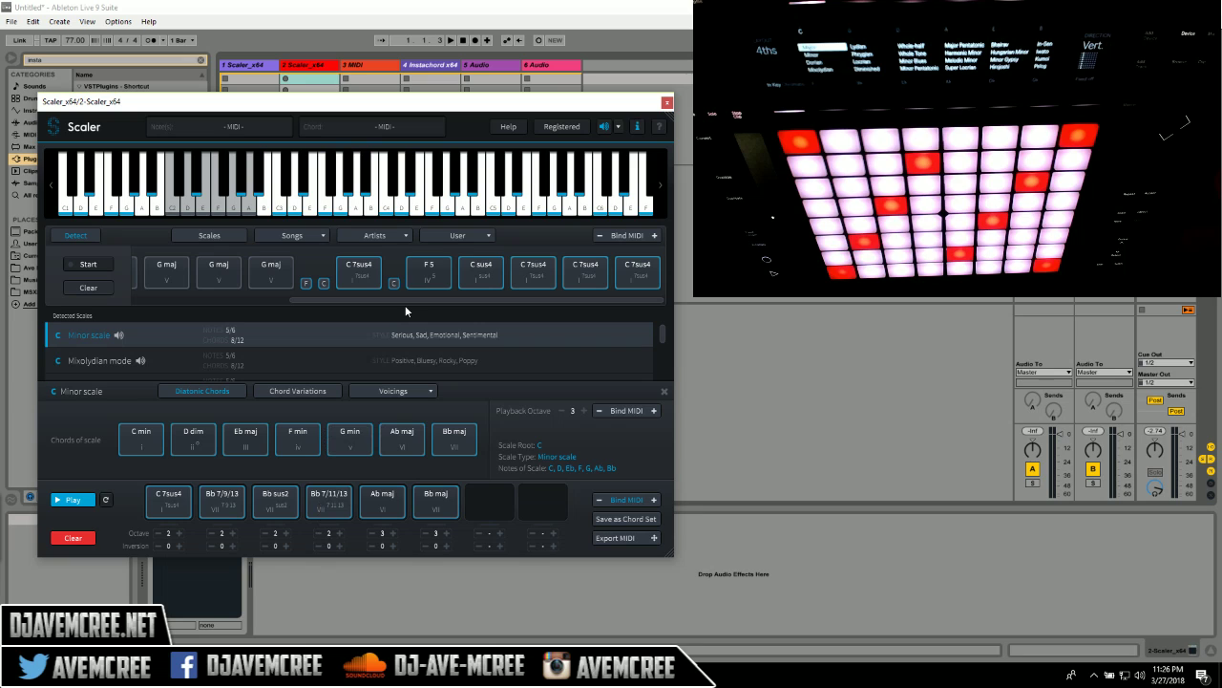
- Switch between the Instachord and second Scaler tracks, and view the strum action options for Instachord's first Picks A slot
{"action": "left_click", "coordinate": [436, 64]}
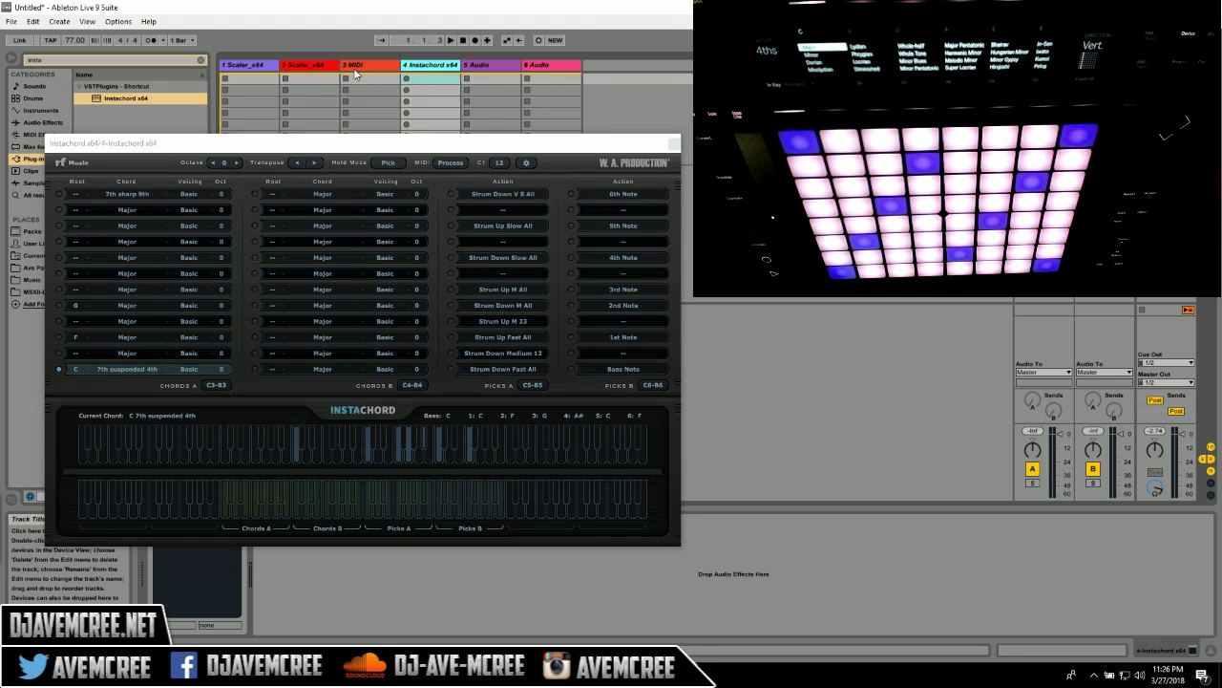
{"action": "left_click", "coordinate": [311, 67]}
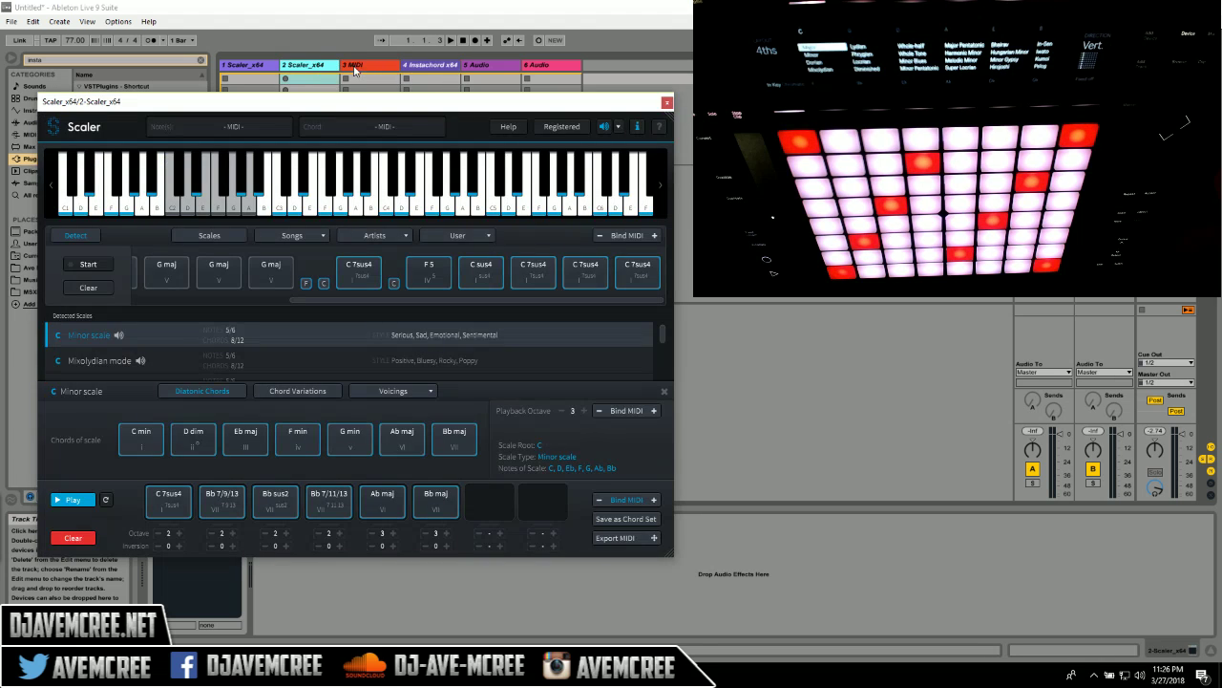
{"action": "left_click", "coordinate": [409, 66]}
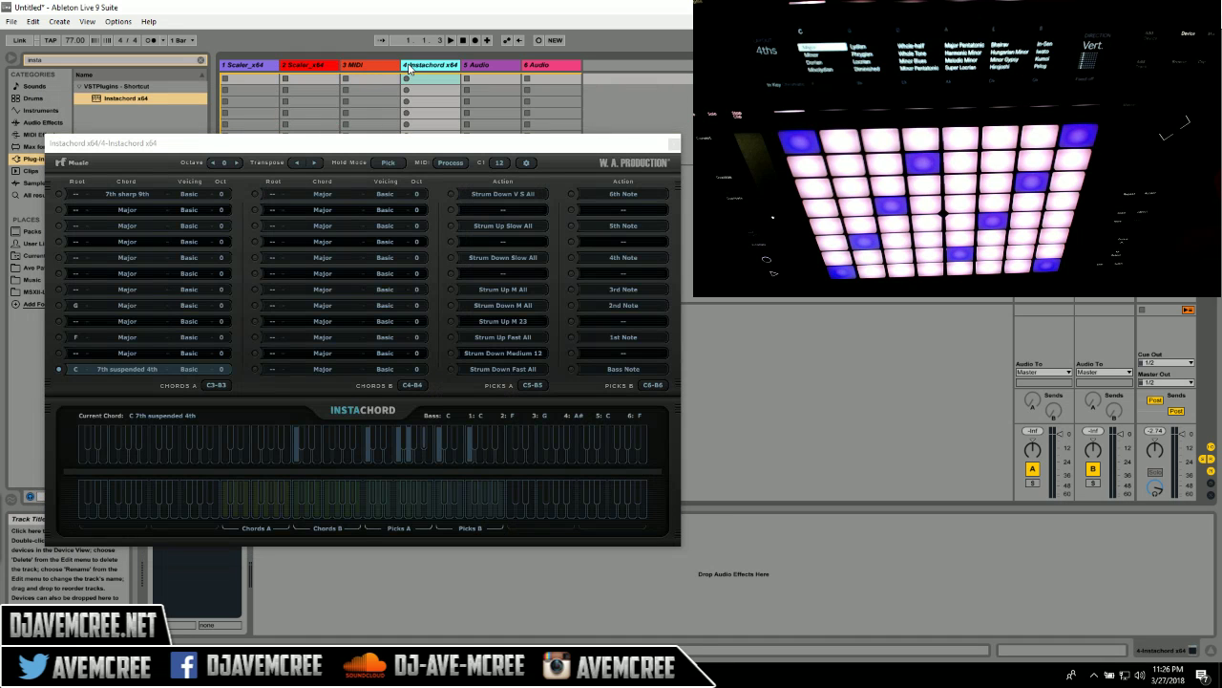
{"action": "left_click", "coordinate": [495, 201]}
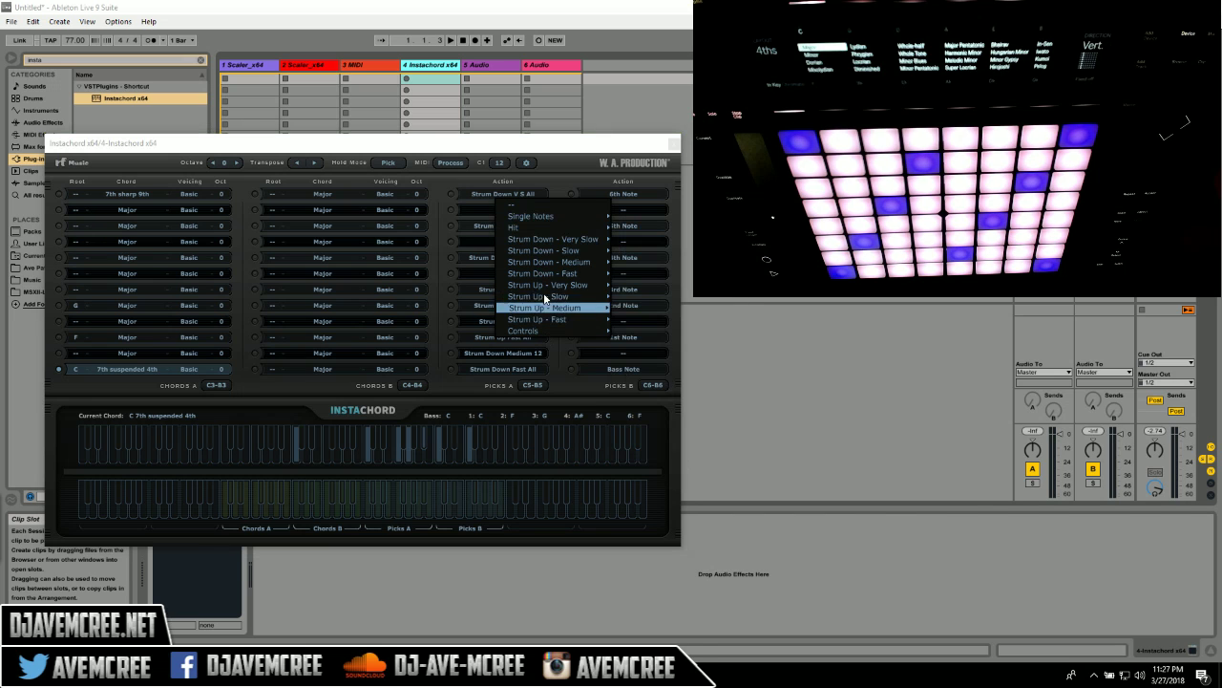
{"action": "mouse_move", "coordinate": [542, 231]}
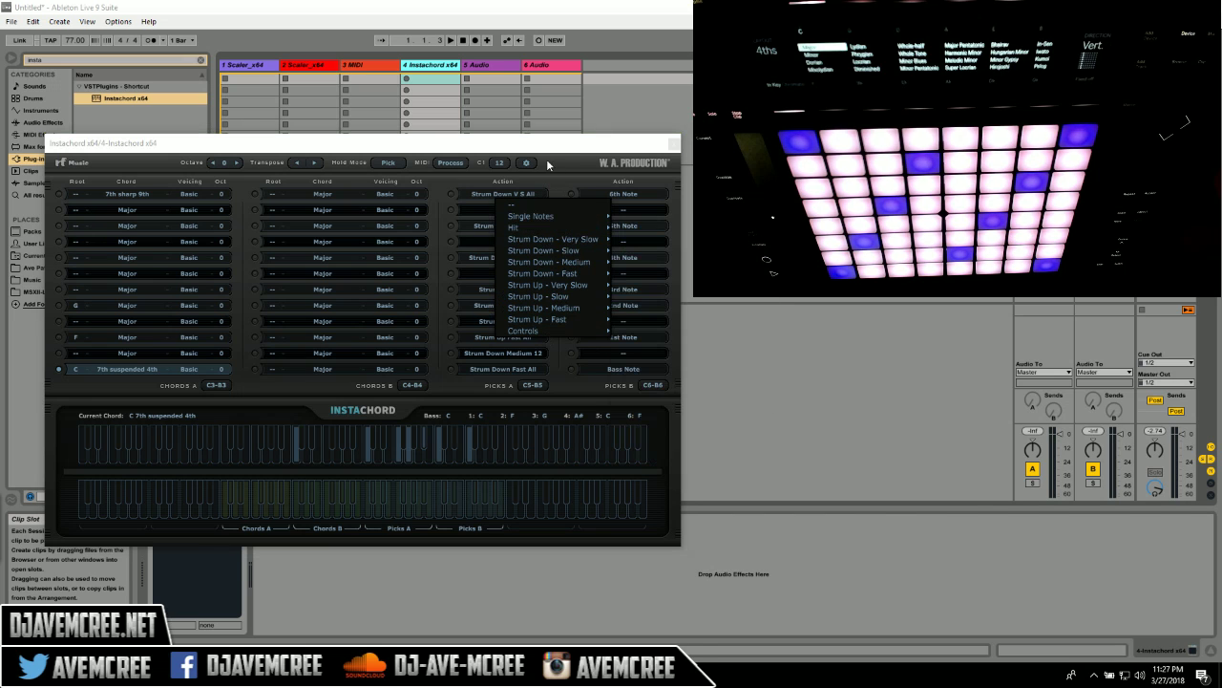
{"action": "key", "text": "Escape"}
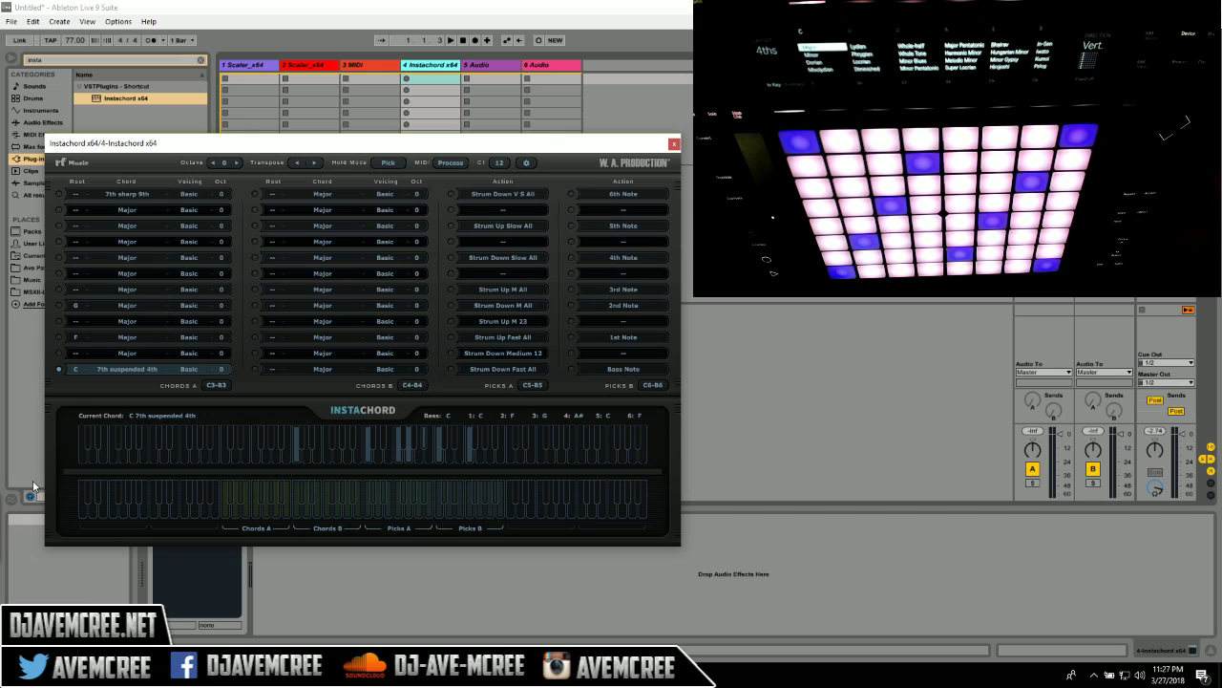
- View the chord type and voicing options for Instachord's C 7th suspended 4th chord without changing them
{"action": "left_click", "coordinate": [107, 370]}
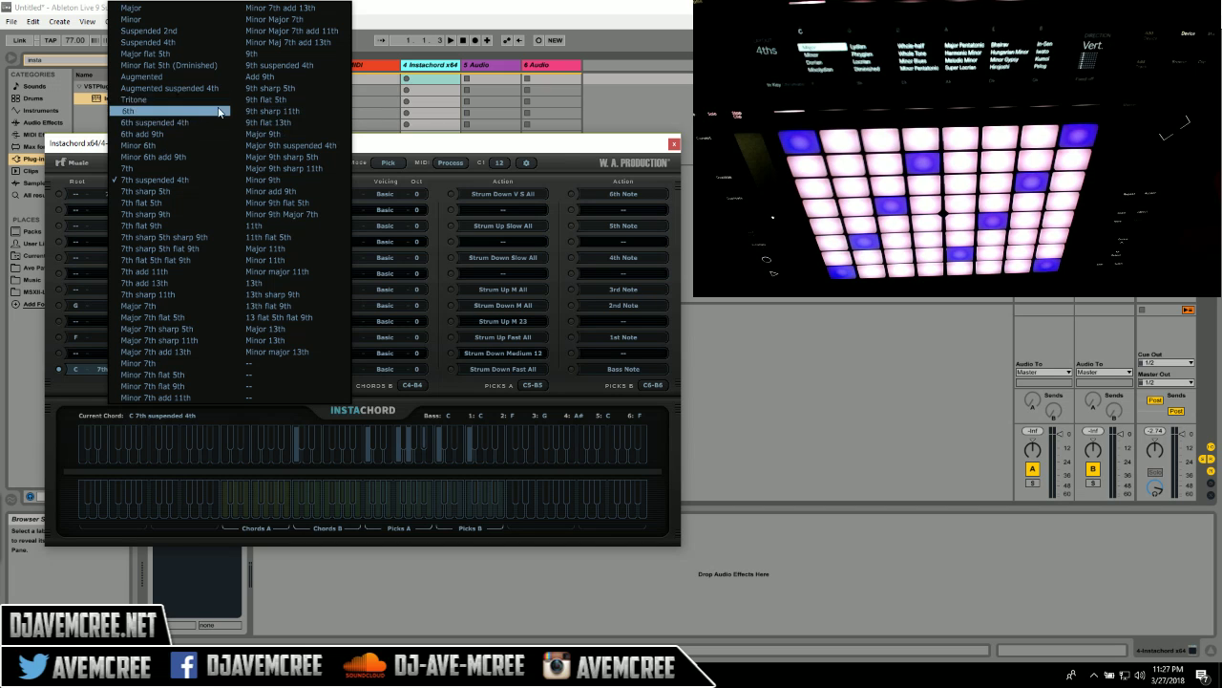
{"action": "left_click", "coordinate": [363, 141]}
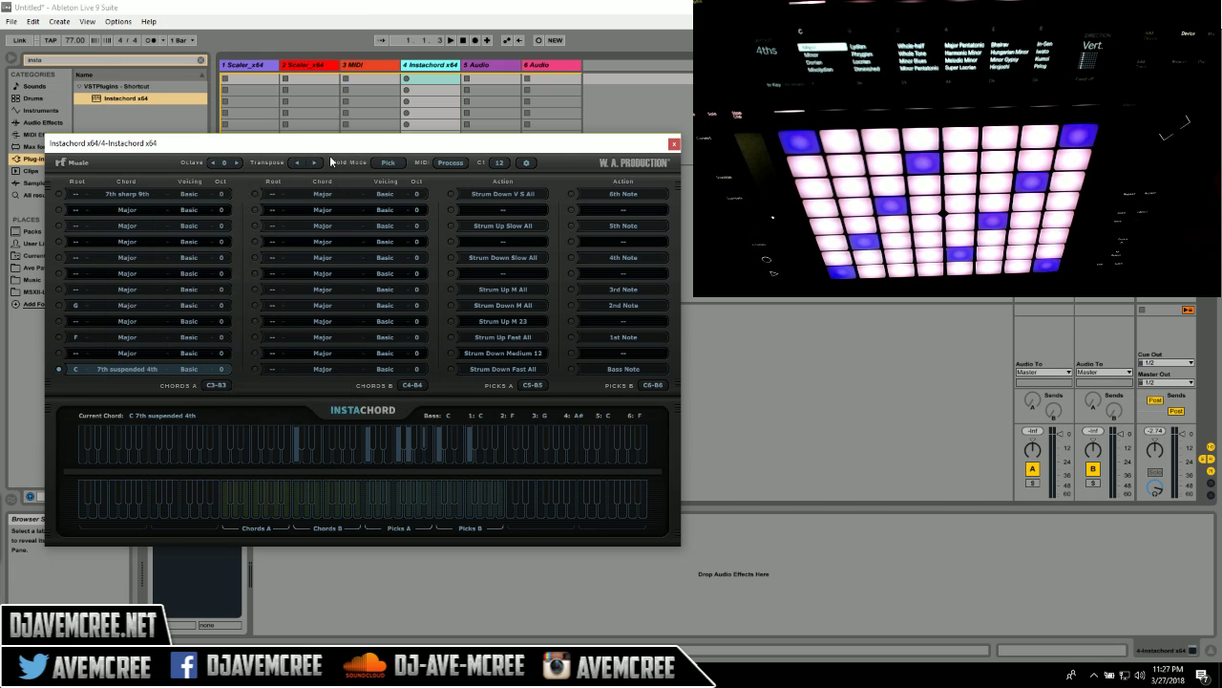
{"action": "left_click", "coordinate": [190, 369]}
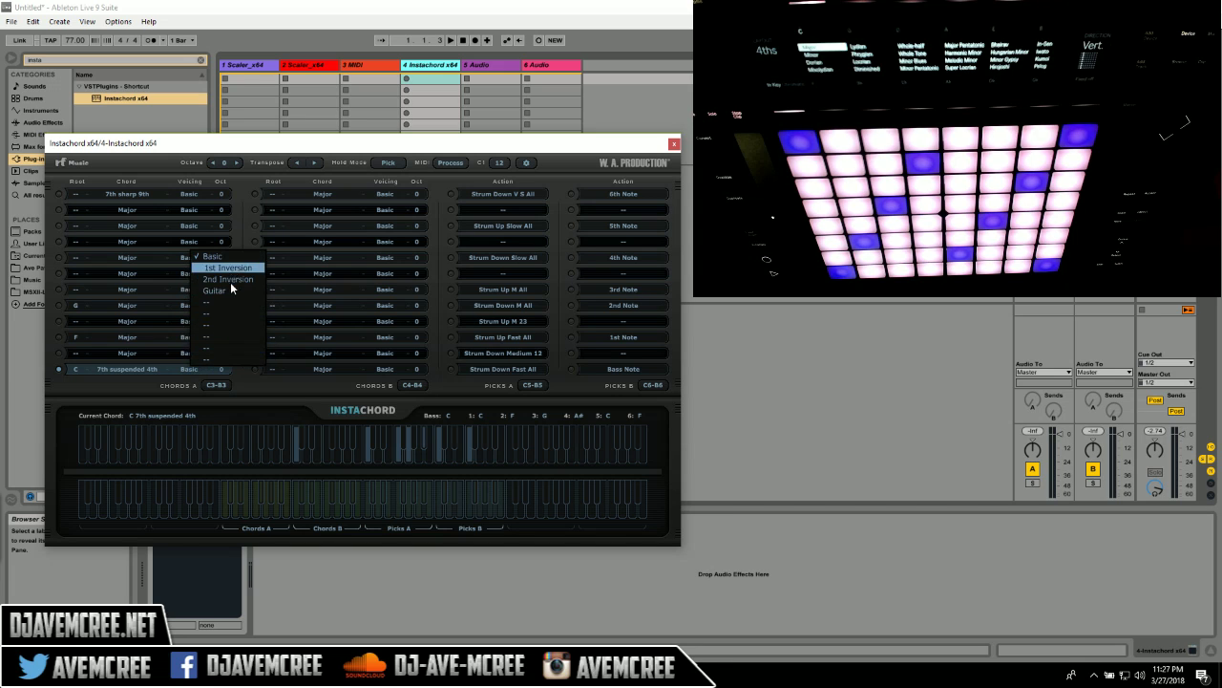
{"action": "left_click", "coordinate": [155, 162]}
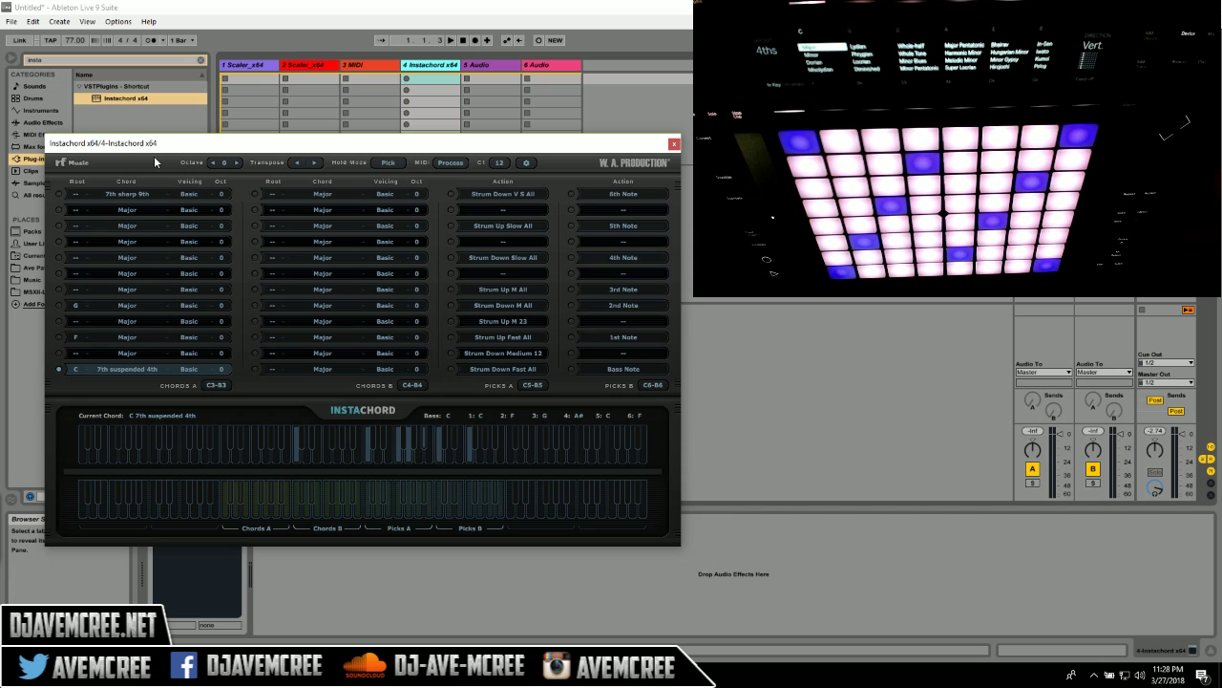
- Open the Scaler plug-in on the first Scaler track
{"action": "left_click", "coordinate": [270, 64]}
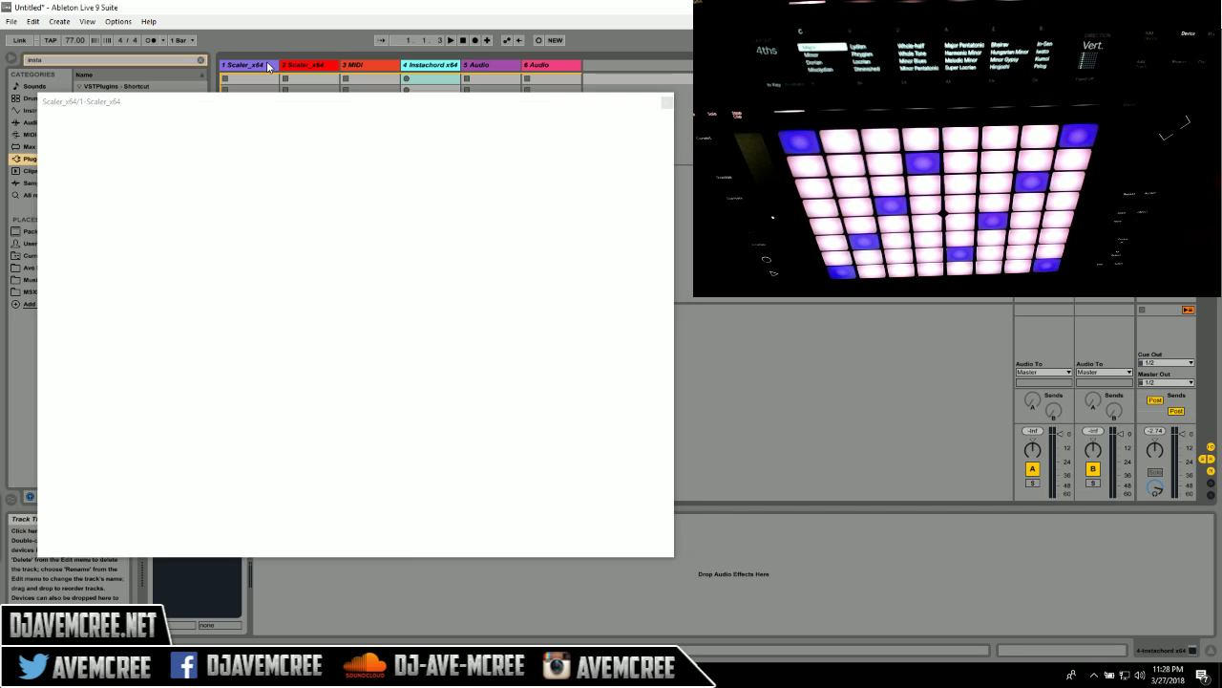